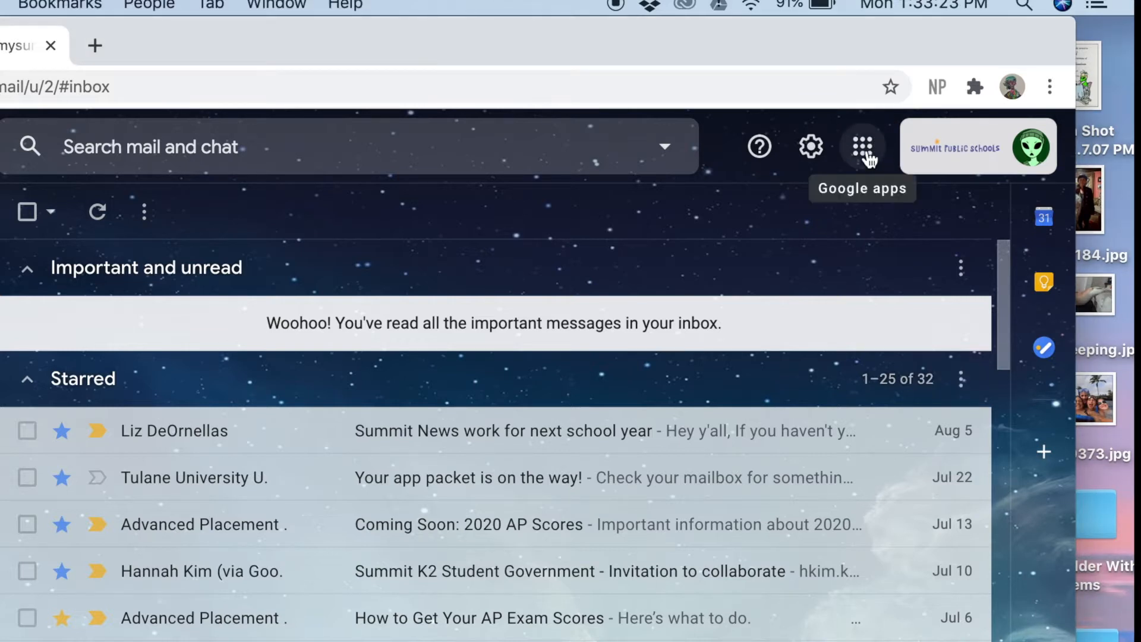
Step: Switch from Gmail to Google Calendar through the list of Google apps
{"action": "left_click", "coordinate": [865, 153]}
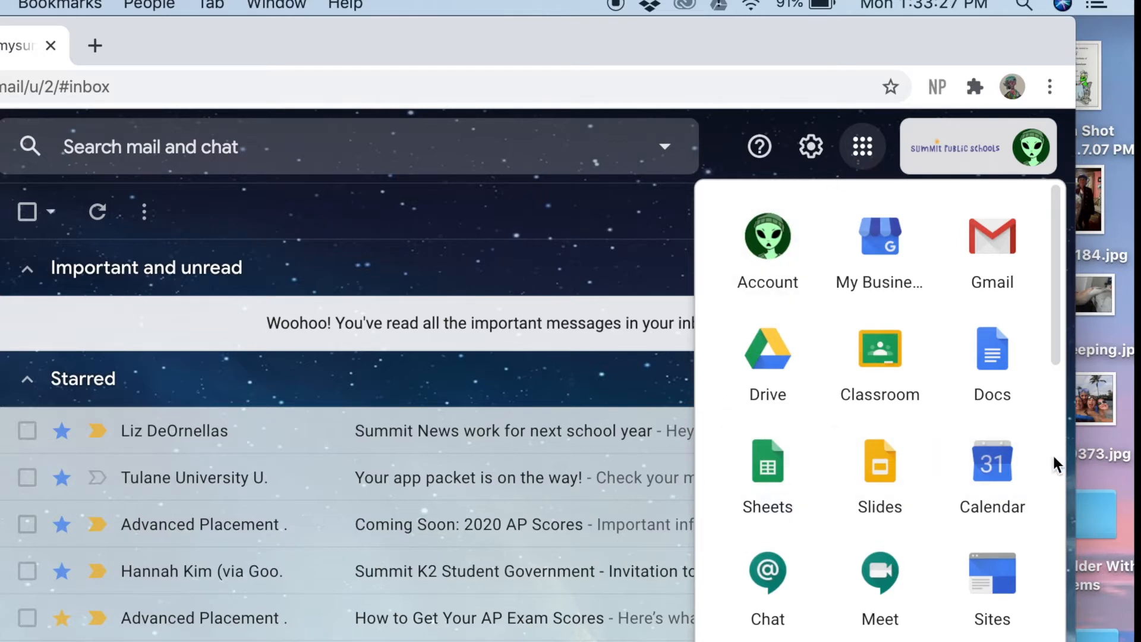
{"action": "left_click", "coordinate": [1017, 471]}
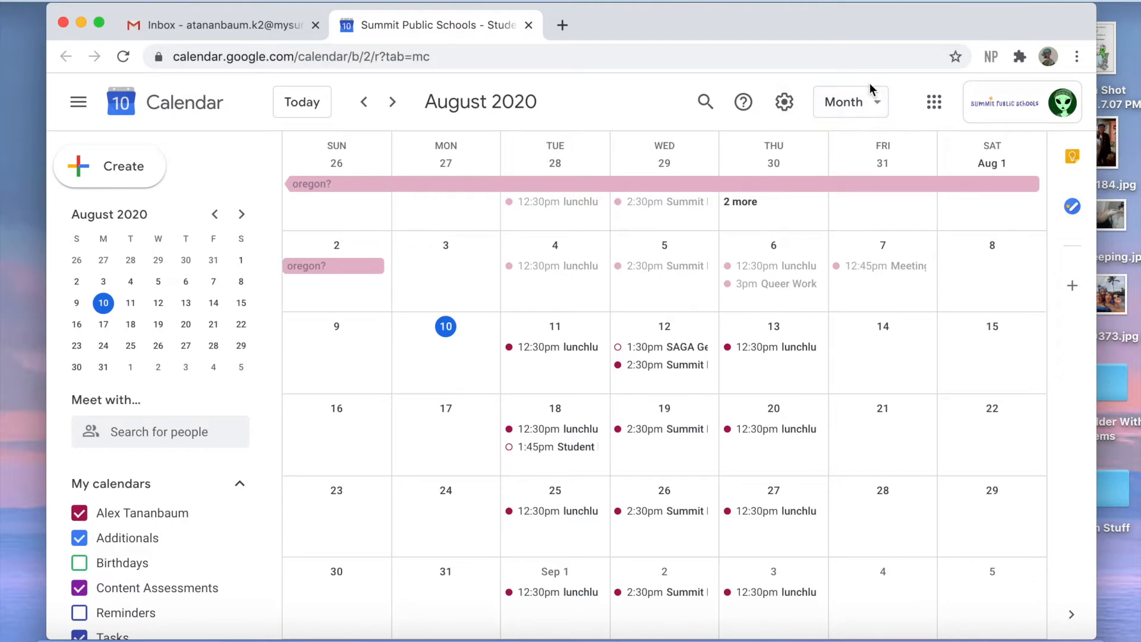
Step: Show the calendar in Day view and look through the hours of August 10, 2020
{"action": "left_click", "coordinate": [865, 116]}
{"action": "left_click", "coordinate": [847, 156]}
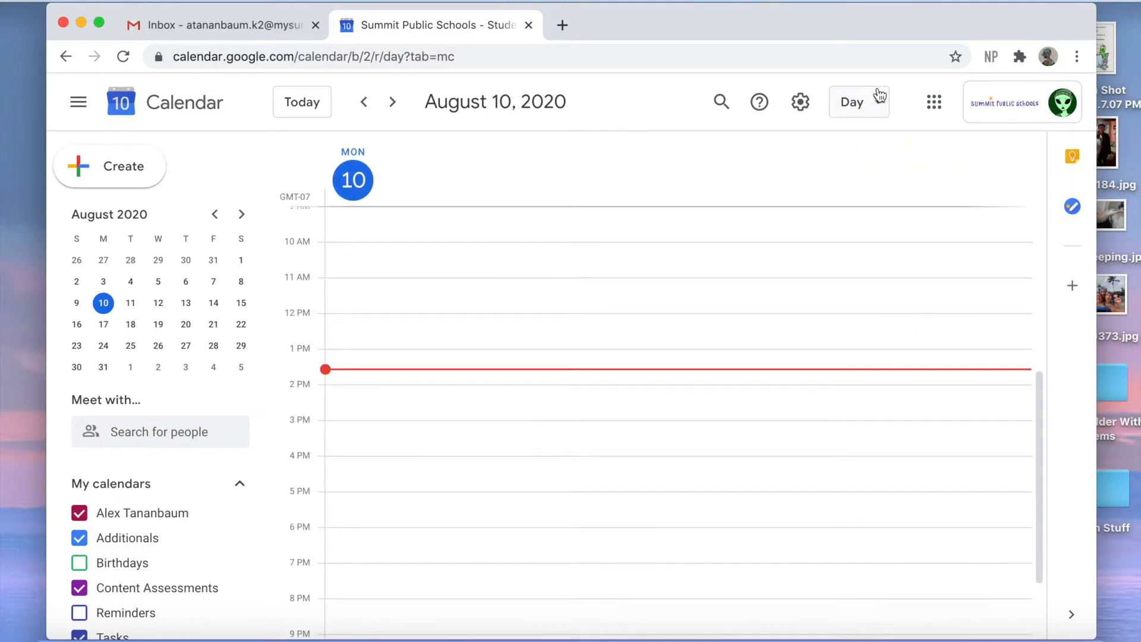
{"action": "scroll", "coordinate": [724, 237], "scroll_direction": "up", "scroll_amount": 4}
{"action": "scroll", "coordinate": [713, 294], "scroll_direction": "down", "scroll_amount": 2}
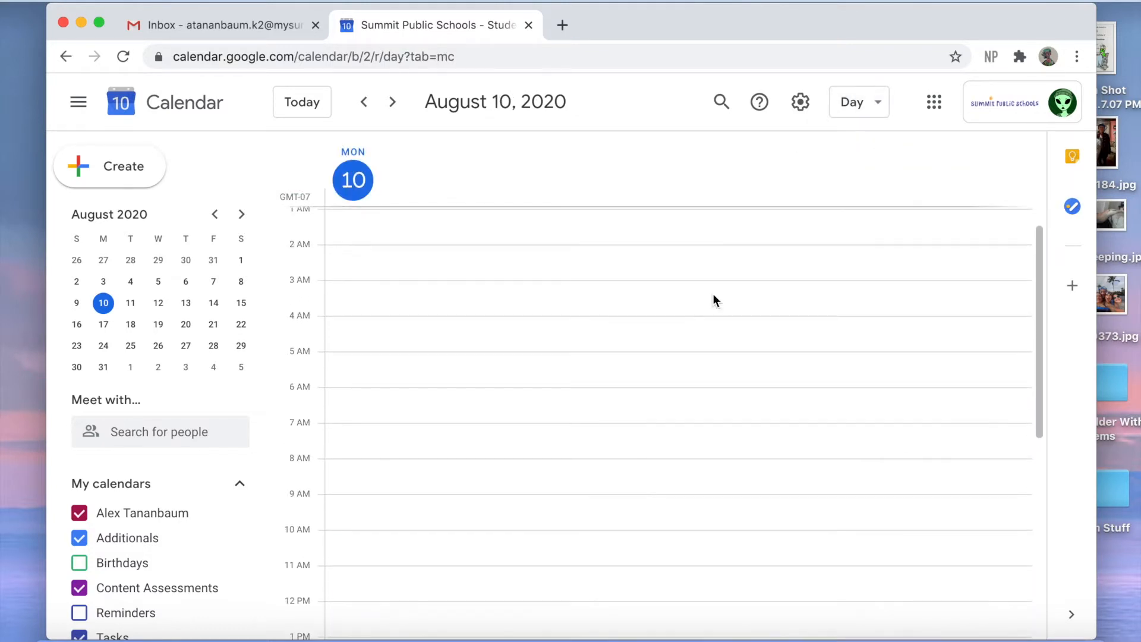
{"action": "scroll", "coordinate": [713, 295], "scroll_direction": "down", "scroll_amount": 4}
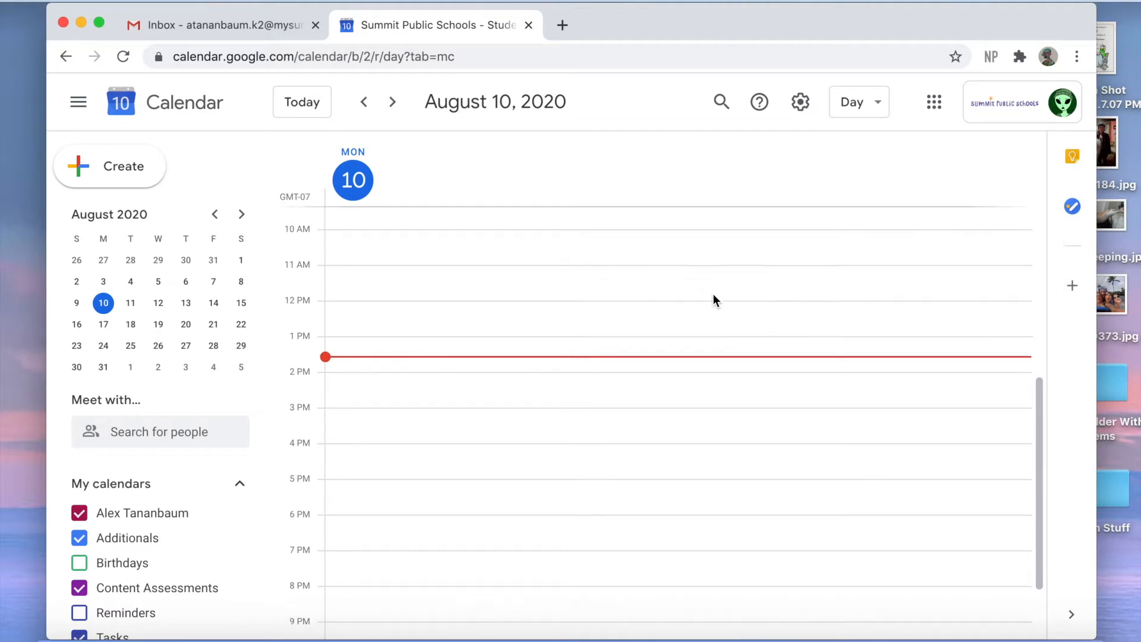
{"action": "scroll", "coordinate": [713, 294], "scroll_direction": "up", "scroll_amount": 7}
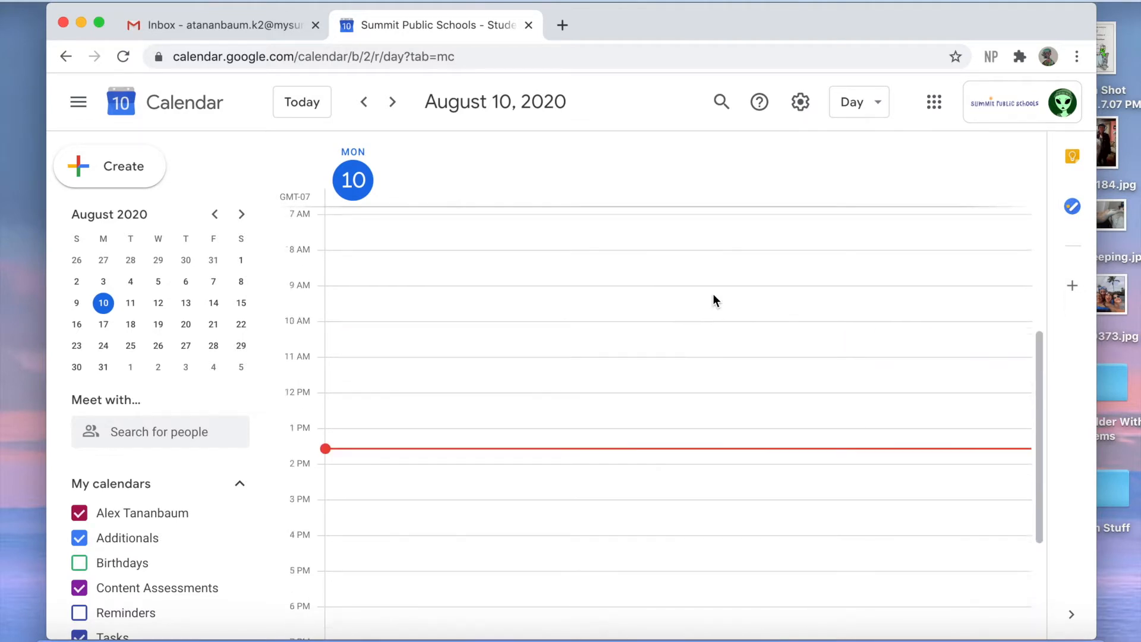
Step: Show the calendar in Week view and return it to Month view
{"action": "left_click", "coordinate": [857, 91]}
{"action": "left_click", "coordinate": [852, 186]}
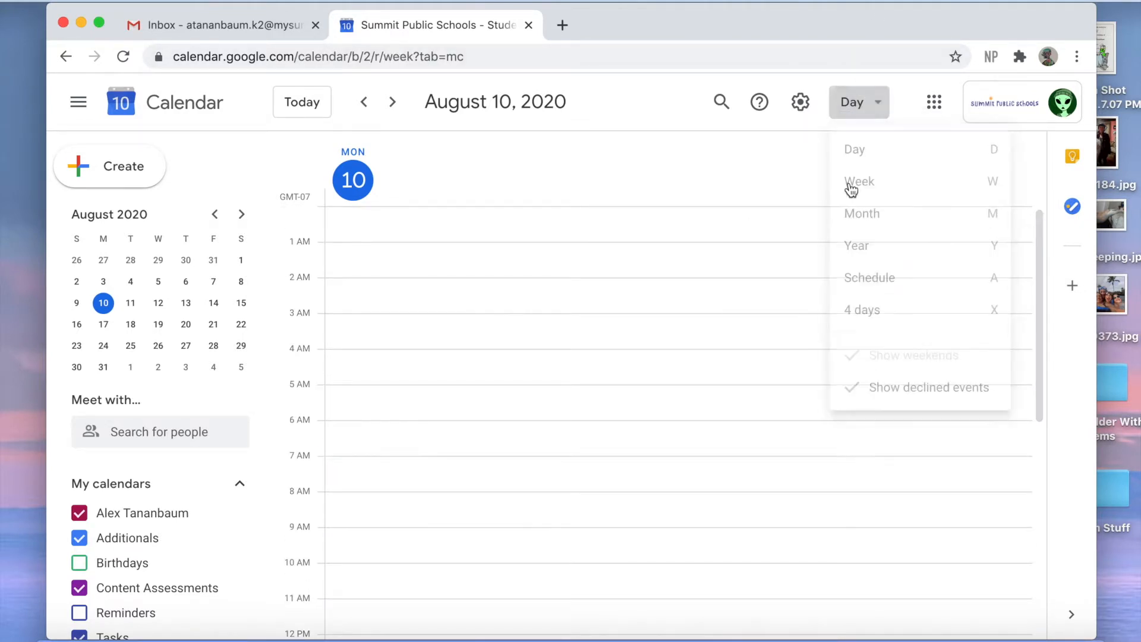
{"action": "left_click", "coordinate": [856, 101]}
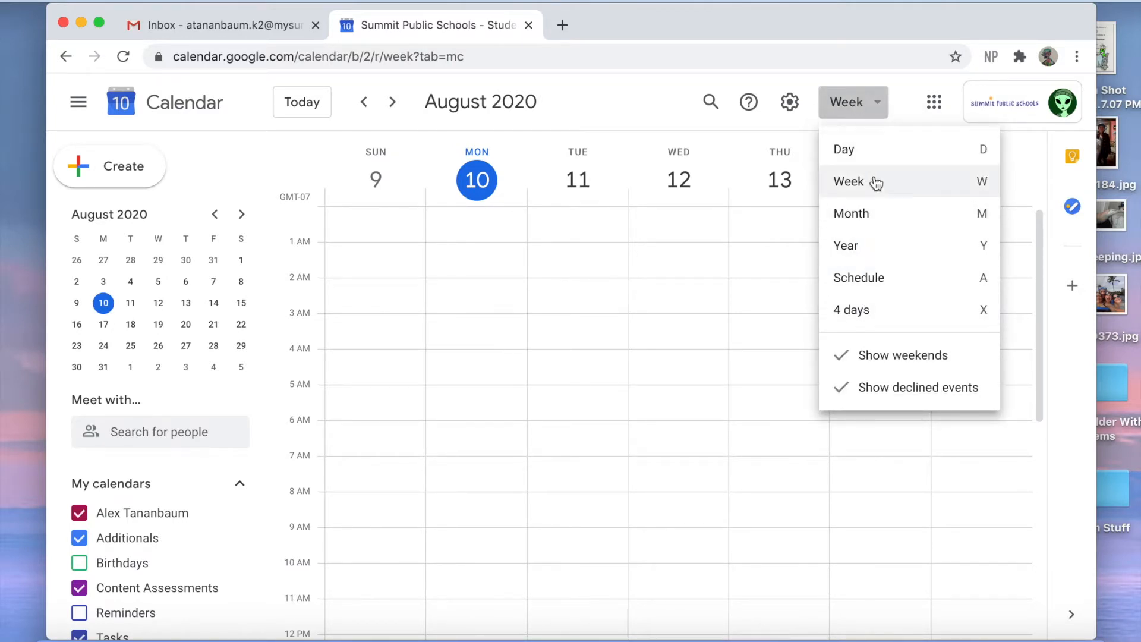
{"action": "left_click", "coordinate": [852, 213]}
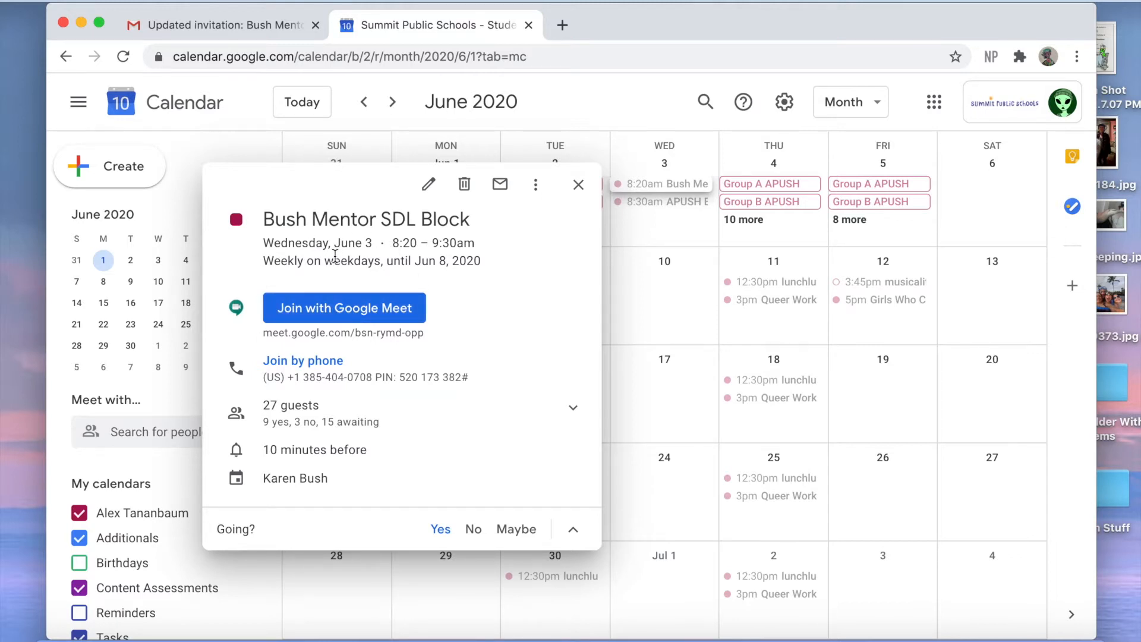
Step: Open the Google Meet link of the June 3 Mentor SDL Block and the Zoom link of the June 5 K2 HS Dragon Fire Awards in zoom.us
{"action": "left_click", "coordinate": [335, 307]}
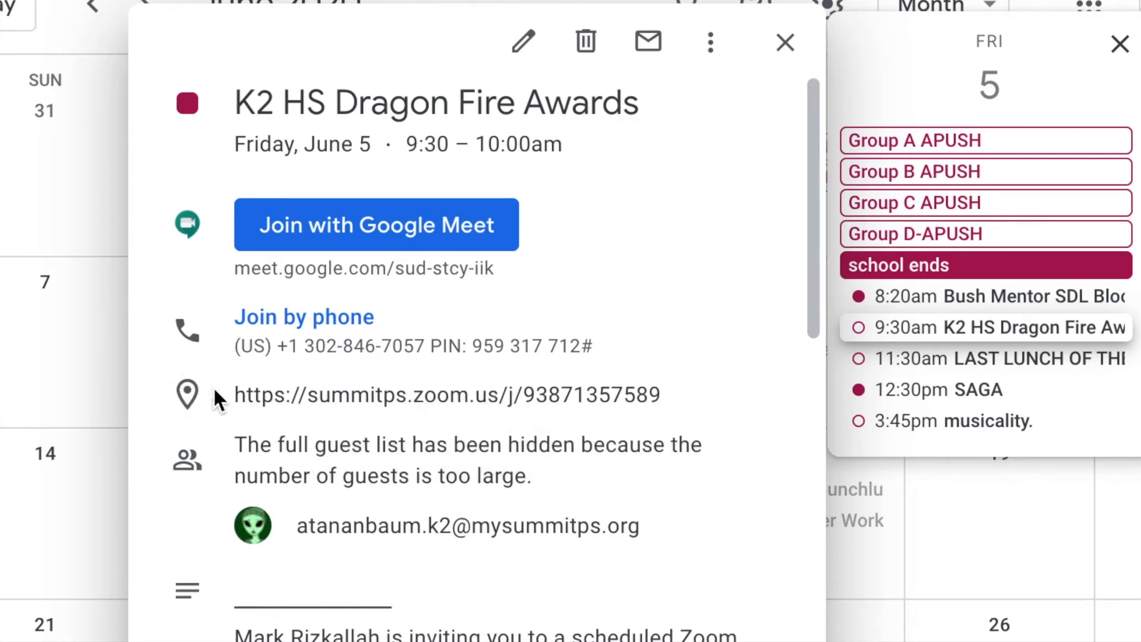
{"action": "left_click", "coordinate": [435, 395]}
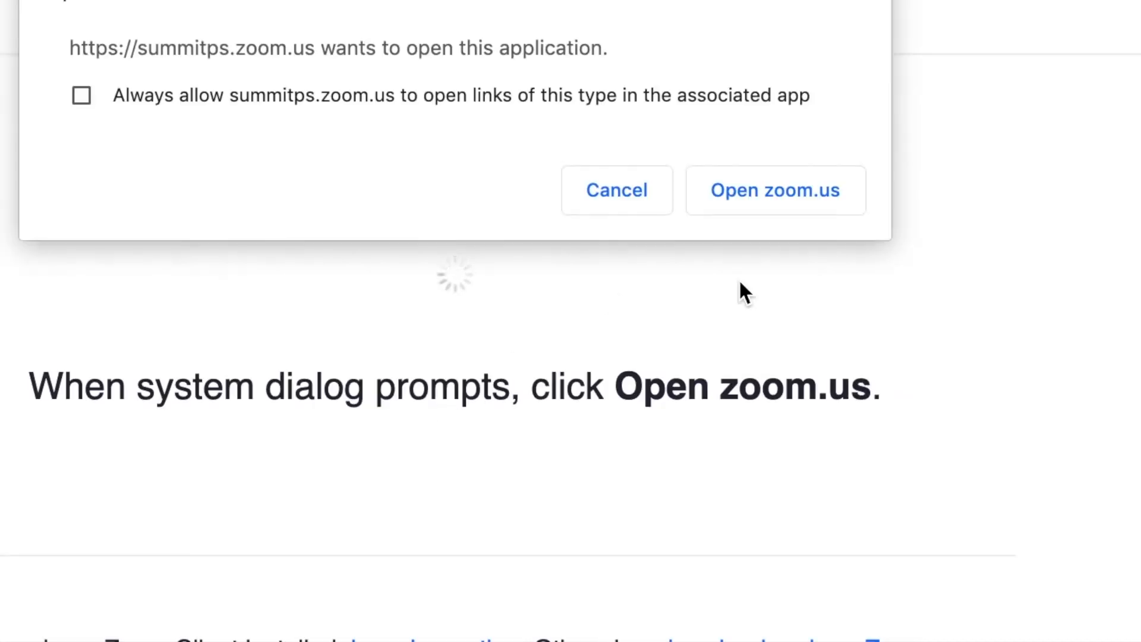
{"action": "left_click", "coordinate": [767, 193]}
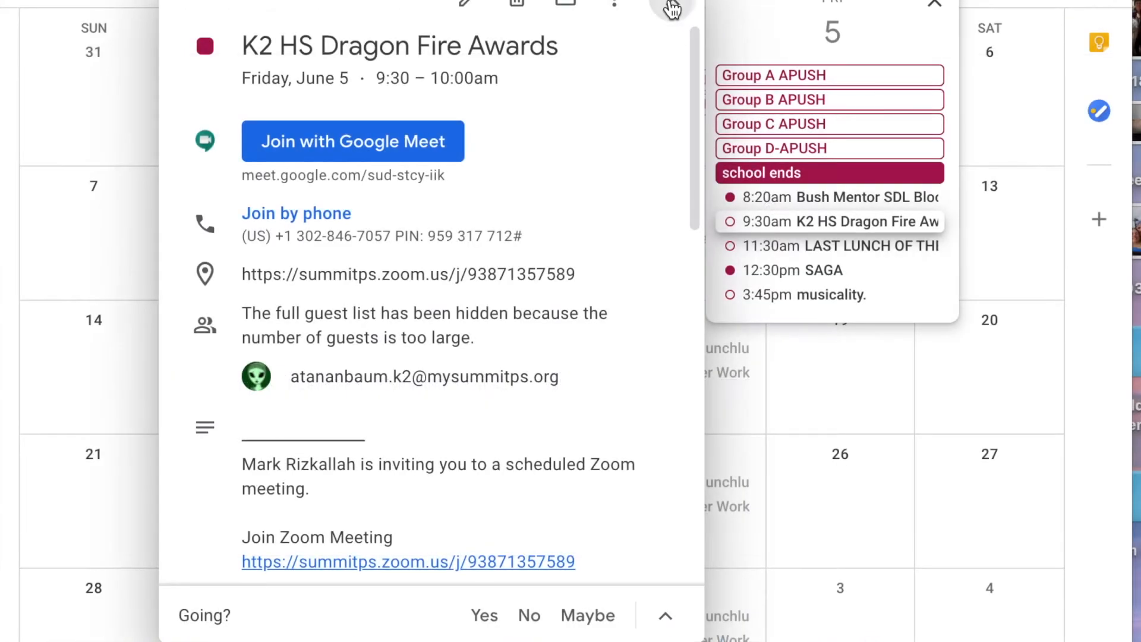
Step: Close the details of the K2 HS Dragon Fire Awards event and advance the calendar to August 2020
{"action": "key", "text": "Escape"}
{"action": "key", "text": "Escape"}
{"action": "key", "text": "n"}
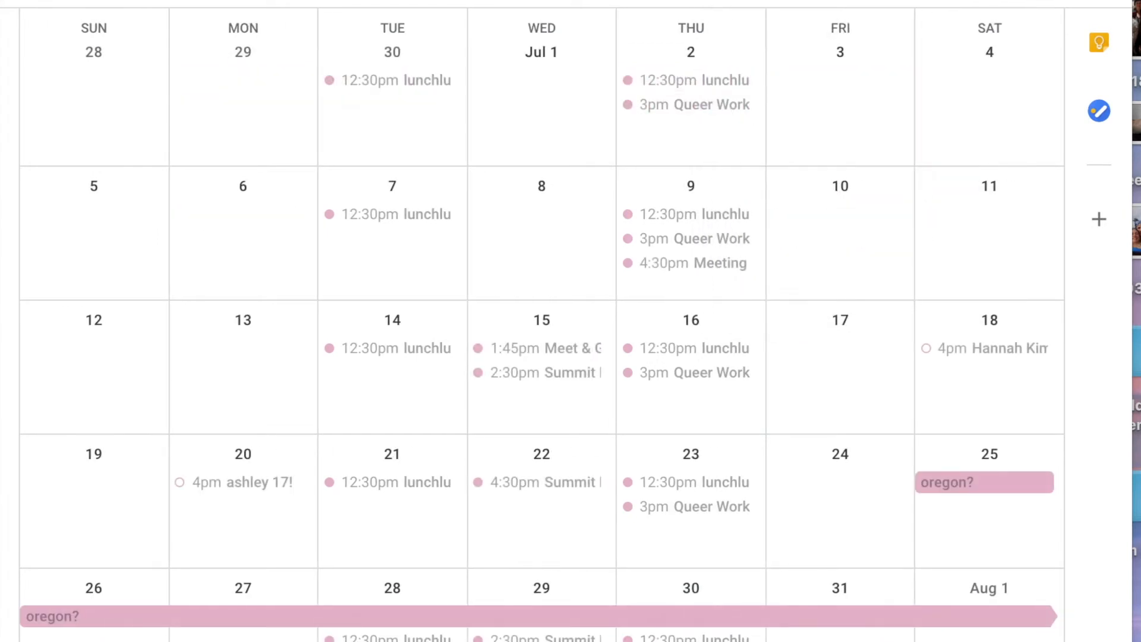
{"action": "key", "text": "n"}
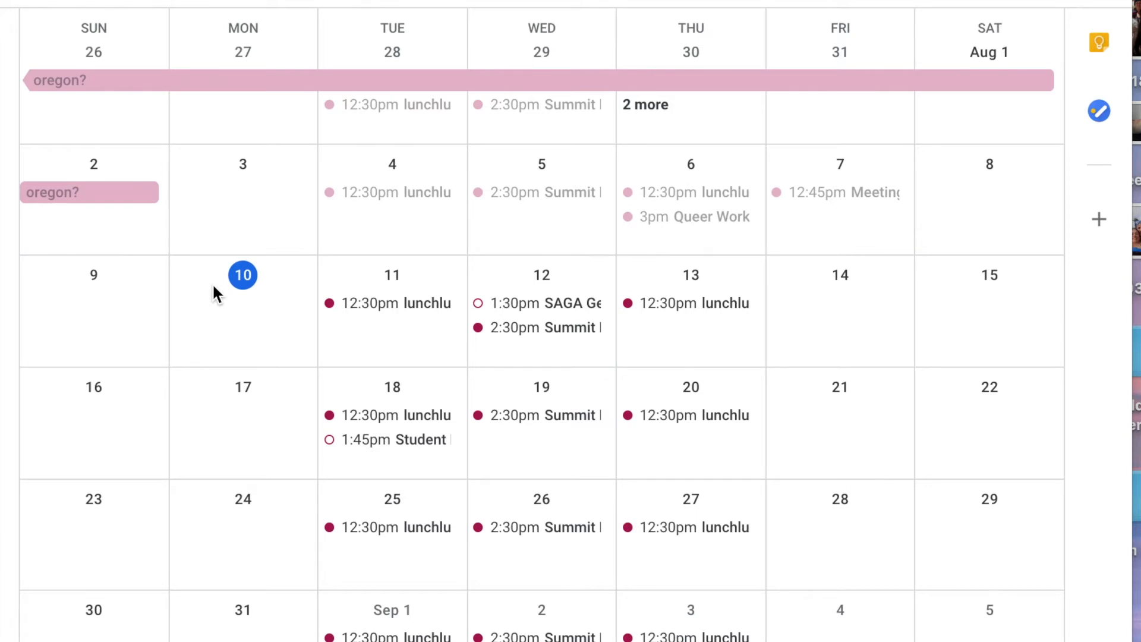
Step: Create a timed event on Monday, August 10 and set its start time to 1:40pm
{"action": "left_click", "coordinate": [195, 290]}
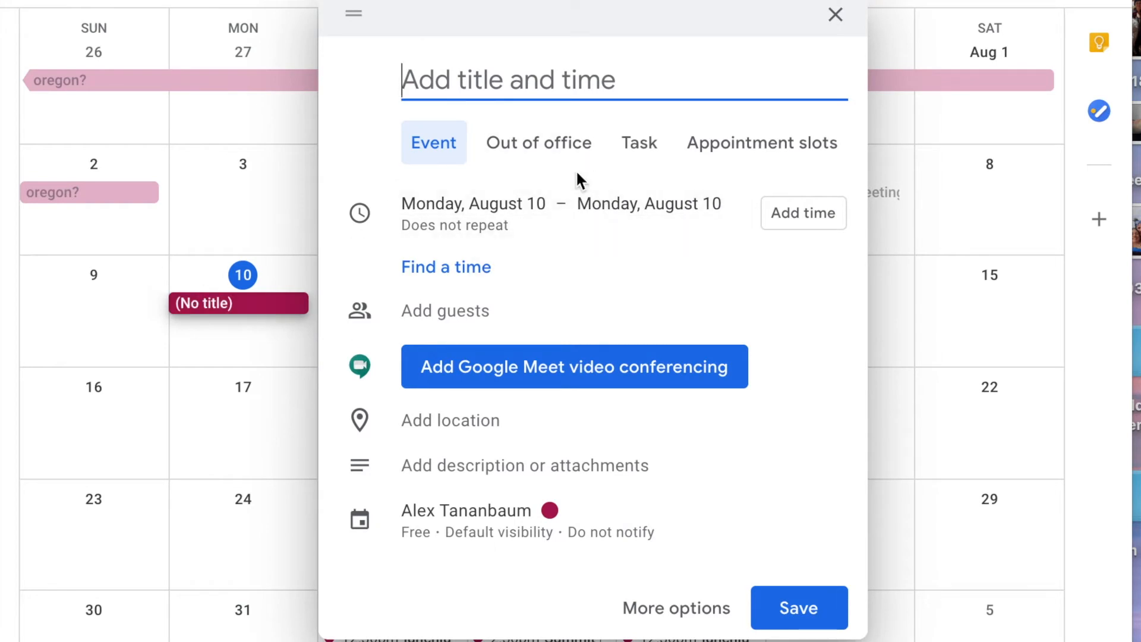
{"action": "left_click", "coordinate": [786, 216]}
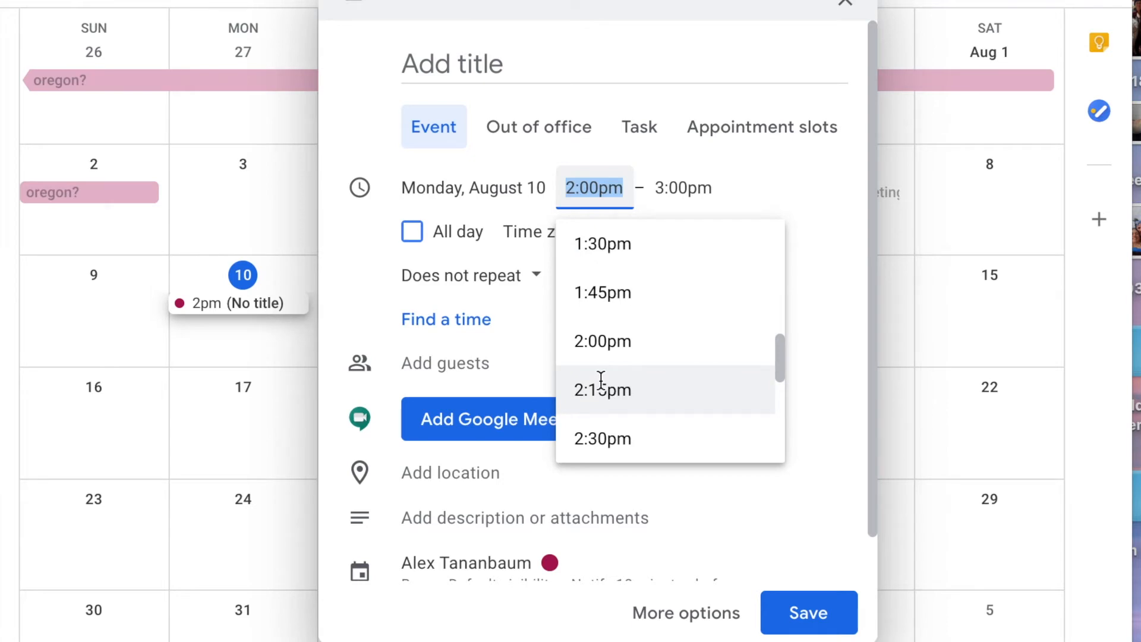
{"action": "left_click", "coordinate": [635, 290]}
{"action": "left_click", "coordinate": [595, 187]}
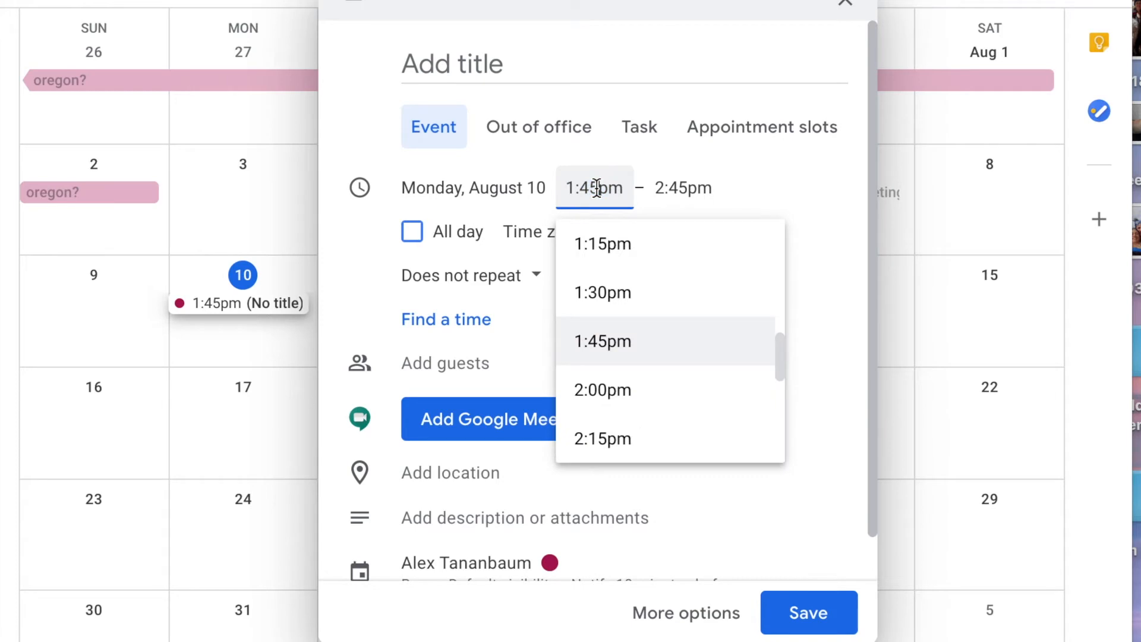
{"action": "key", "text": "BackSpace"}
{"action": "type", "text": "0"}
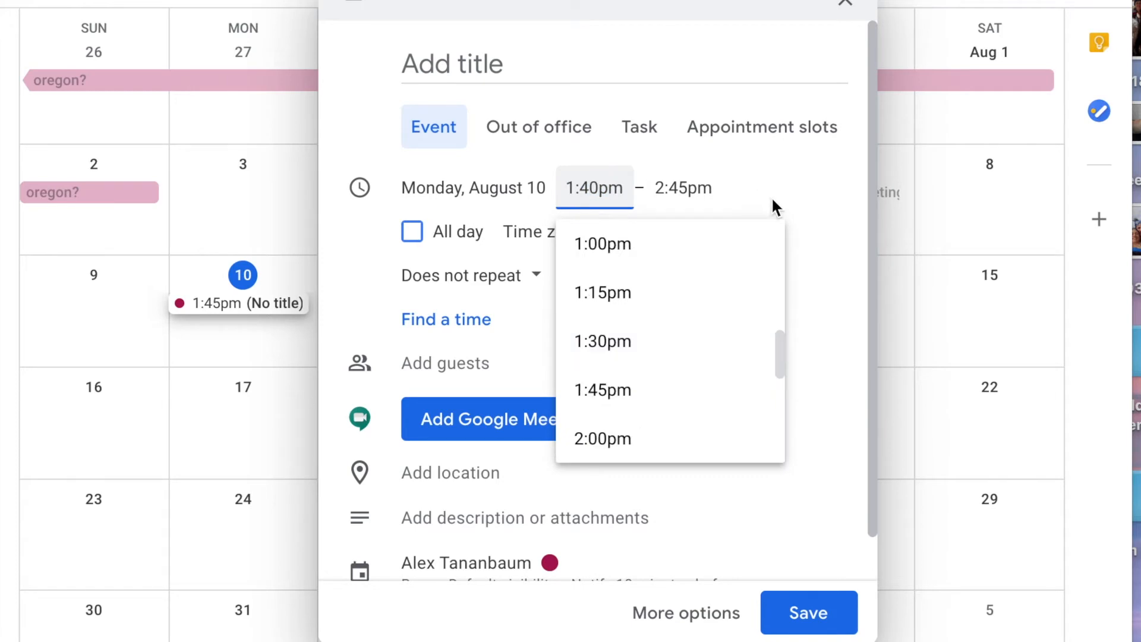
{"action": "key", "text": "Return"}
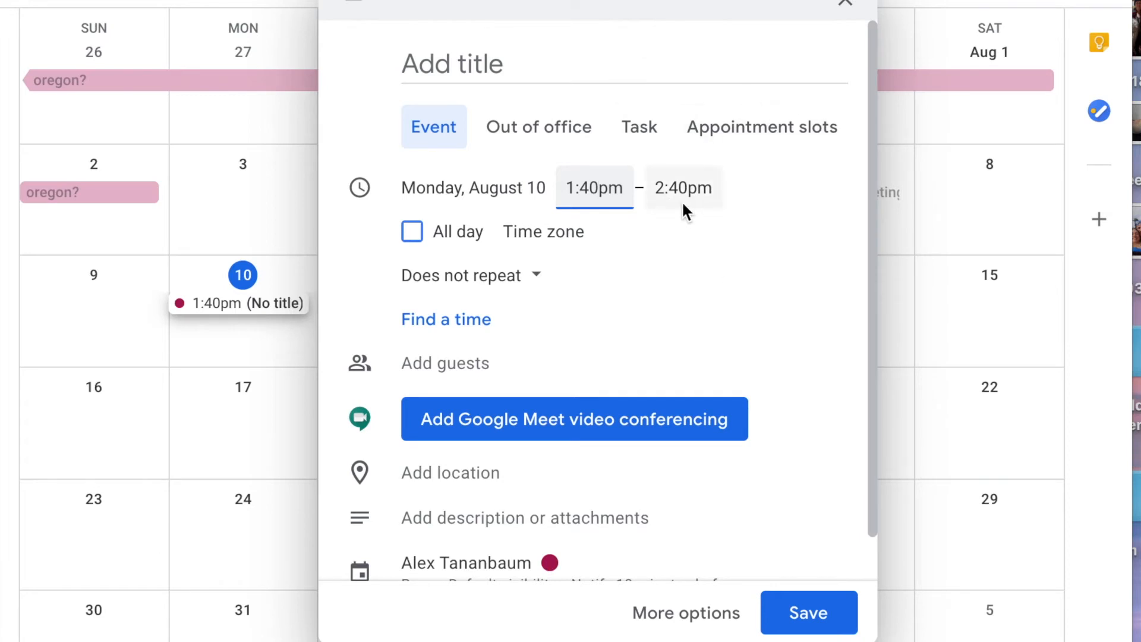
Step: Set the new event's end time to 3:10pm, for a duration of 1.5 hours
{"action": "left_click", "coordinate": [664, 189]}
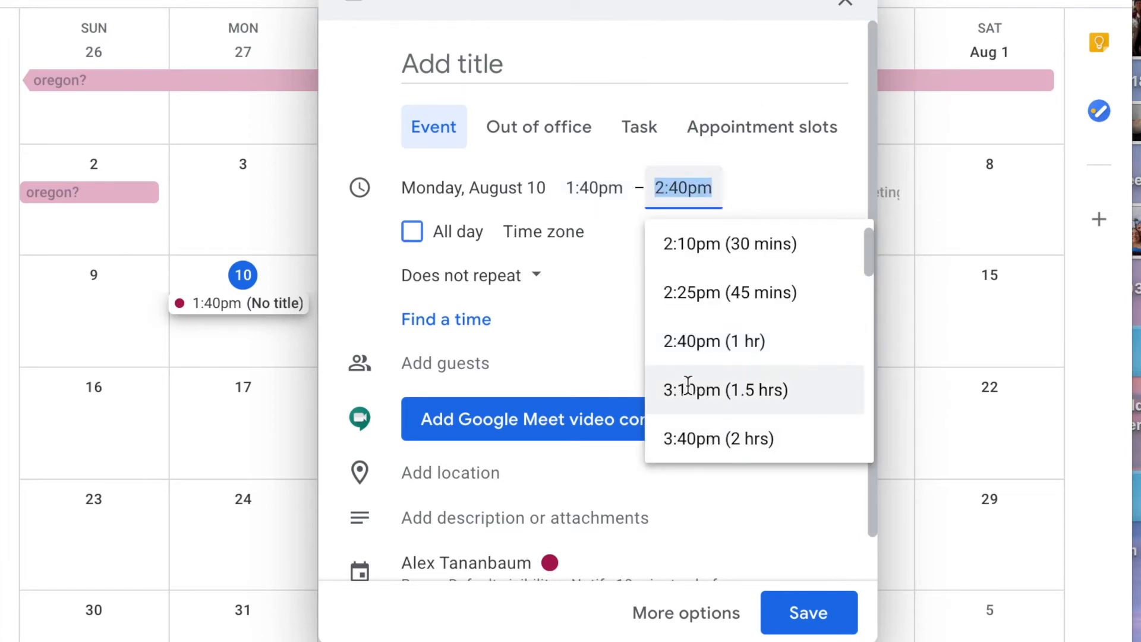
{"action": "left_click", "coordinate": [689, 389]}
{"action": "left_click", "coordinate": [691, 176]}
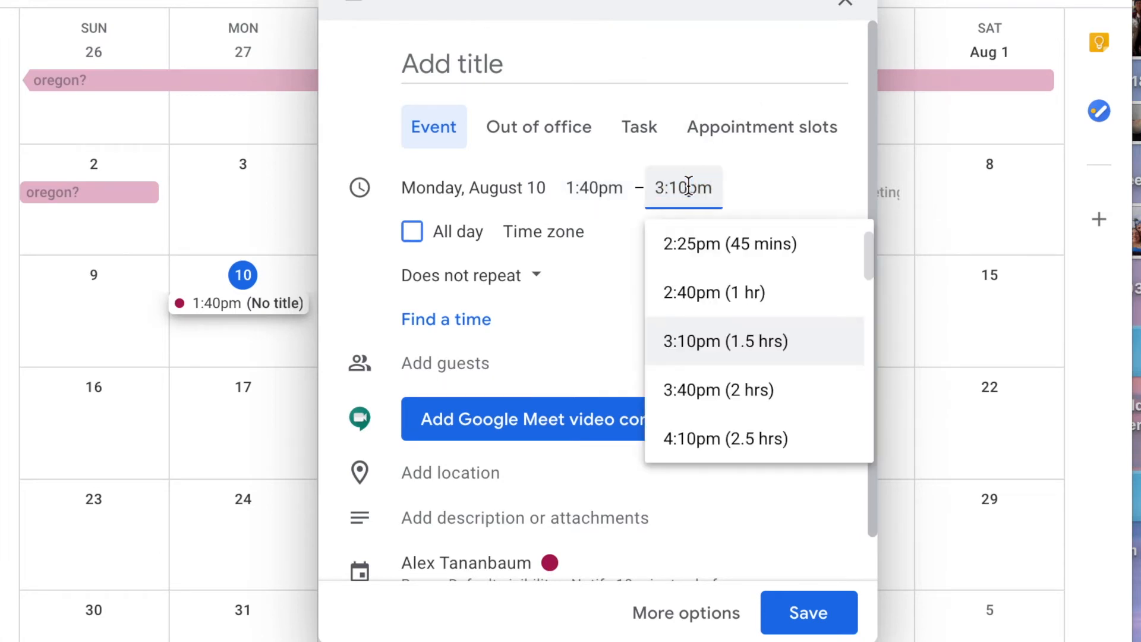
{"action": "scroll", "coordinate": [720, 318], "scroll_direction": "down", "scroll_amount": 3}
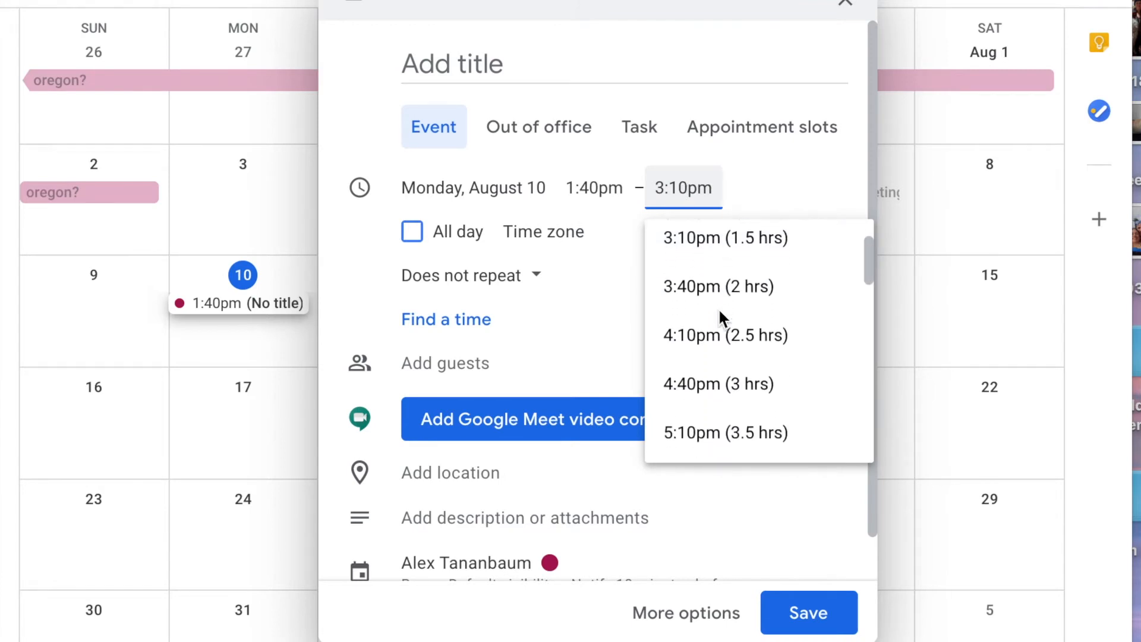
{"action": "left_click", "coordinate": [762, 176]}
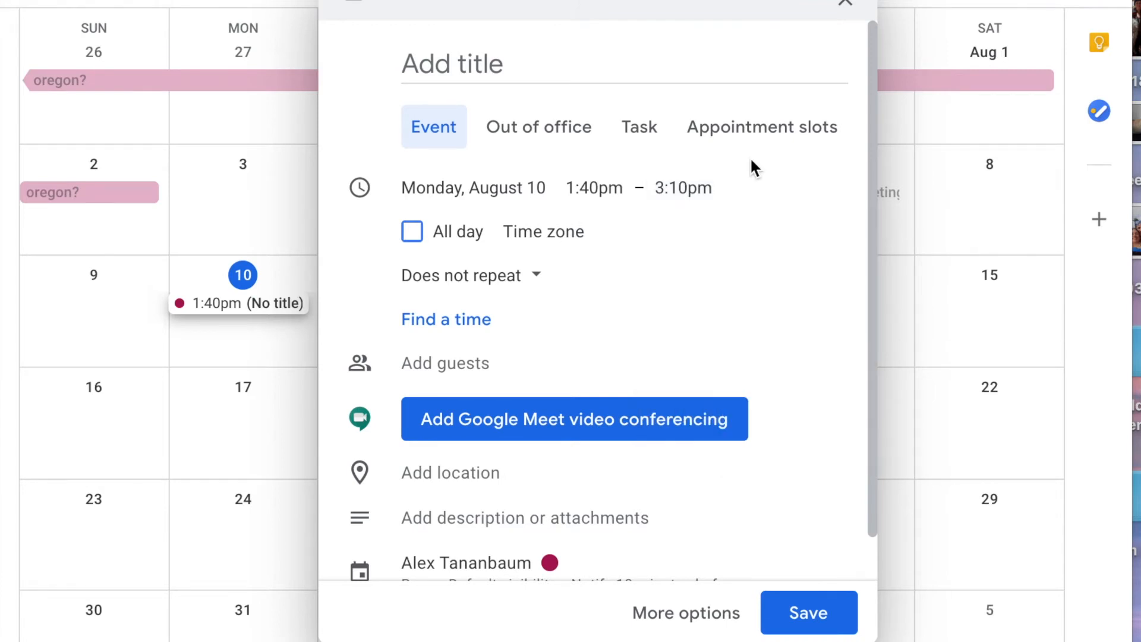
Step: Try the event's all-day option and examine the custom recurrence settings, keeping neither
{"action": "left_click", "coordinate": [446, 234]}
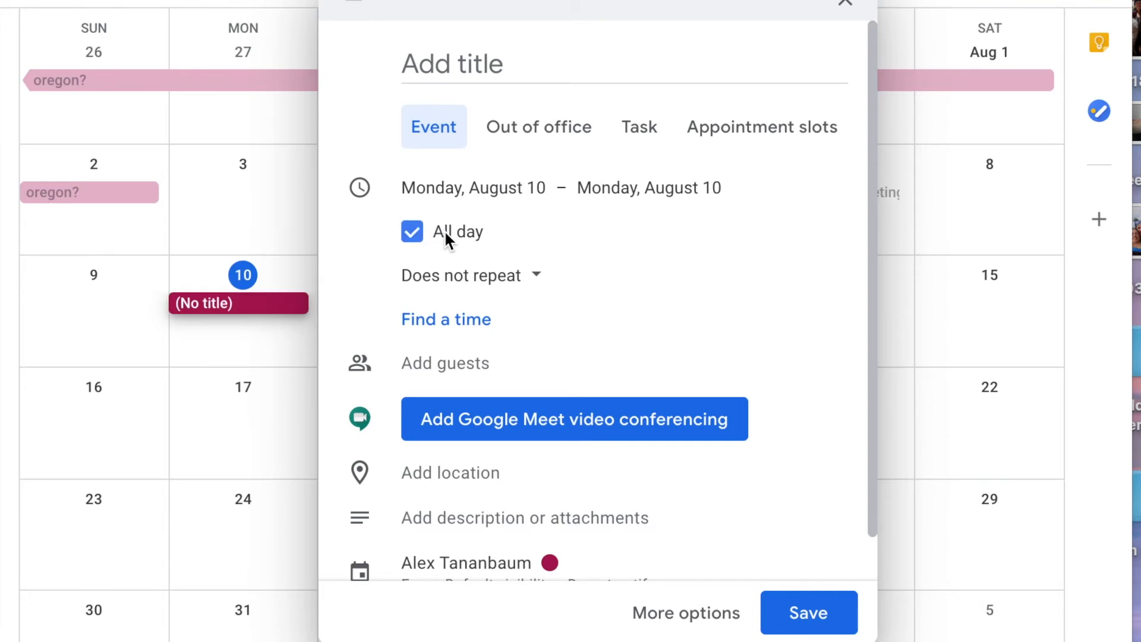
{"action": "left_click", "coordinate": [446, 232]}
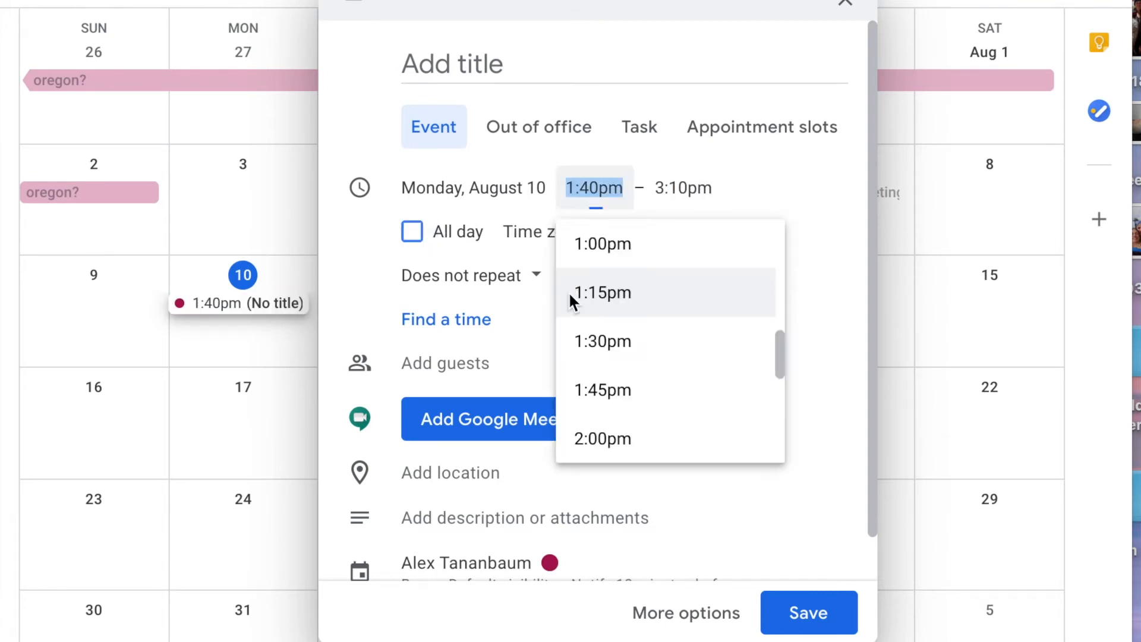
{"action": "left_click", "coordinate": [531, 277]}
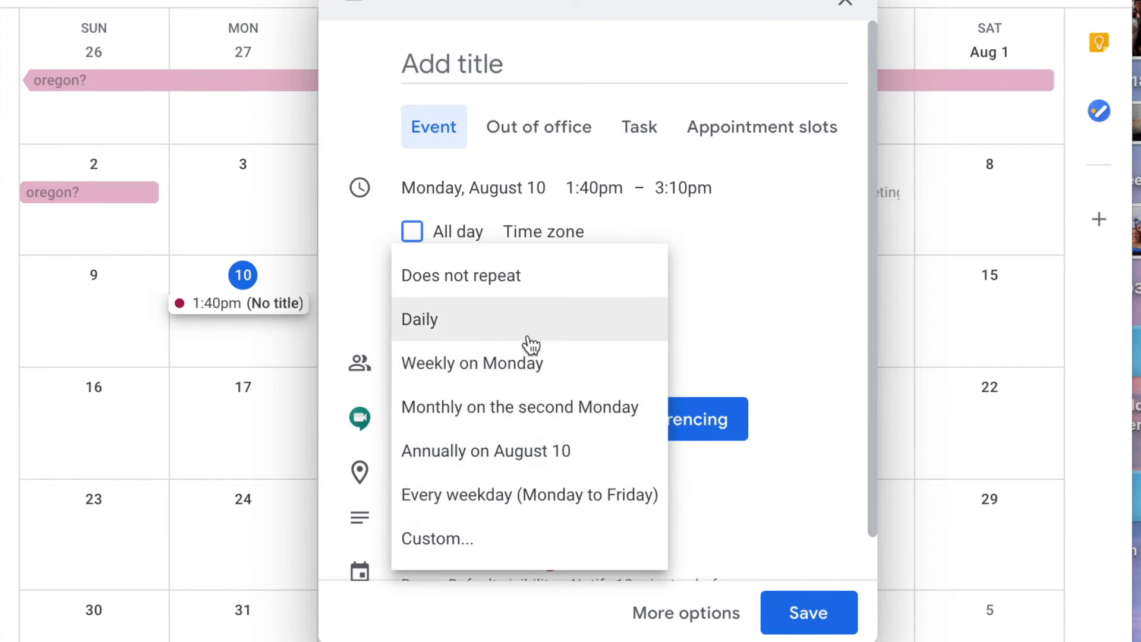
{"action": "left_click", "coordinate": [517, 545]}
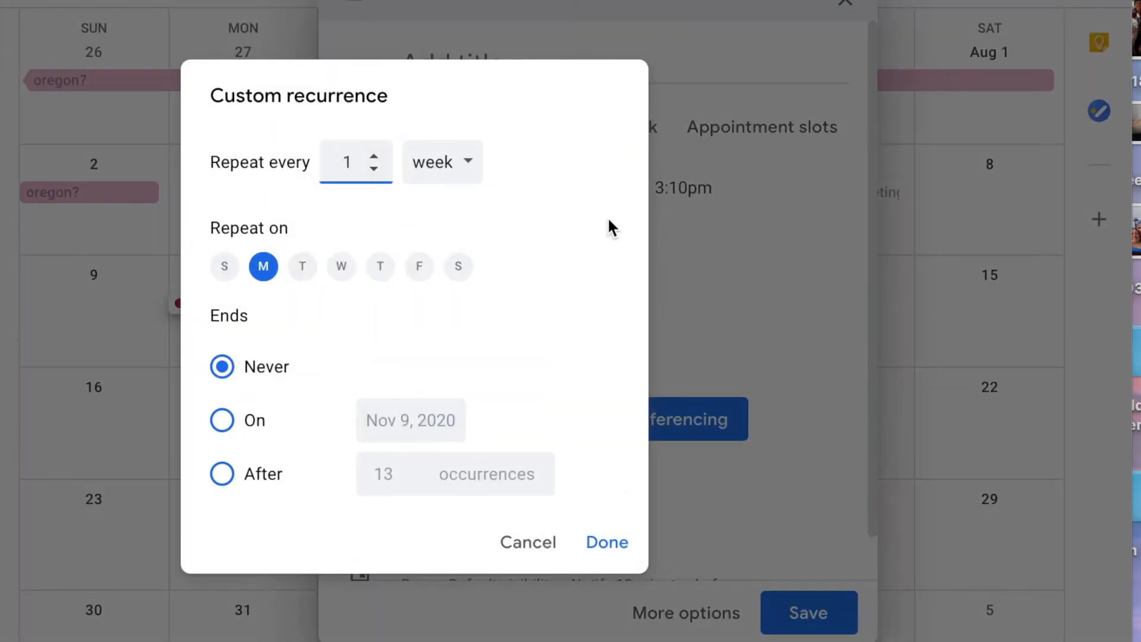
{"action": "left_click", "coordinate": [544, 542]}
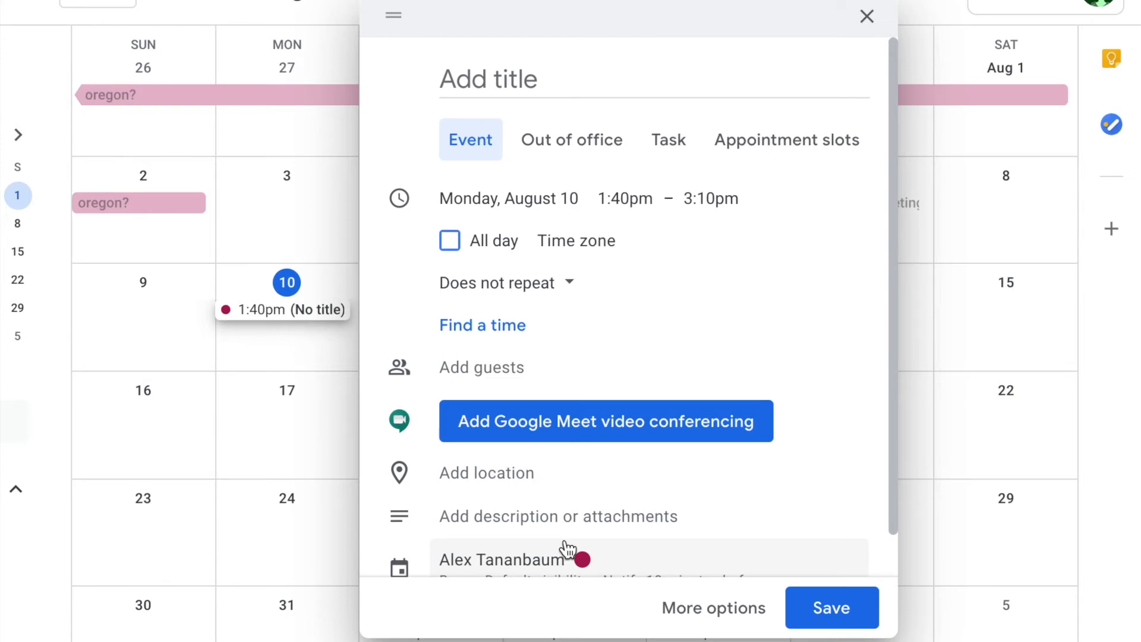
Step: Add Google Meet video conferencing to the new event and look over its remaining fields
{"action": "left_click", "coordinate": [533, 436]}
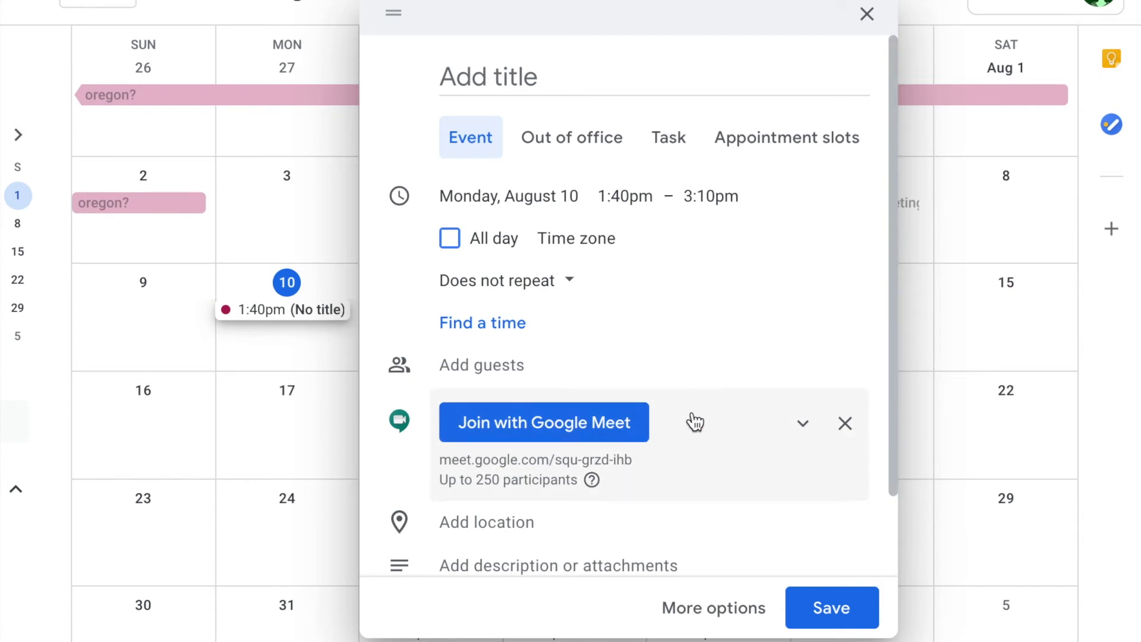
{"action": "scroll", "coordinate": [693, 421], "scroll_direction": "down", "scroll_amount": 2}
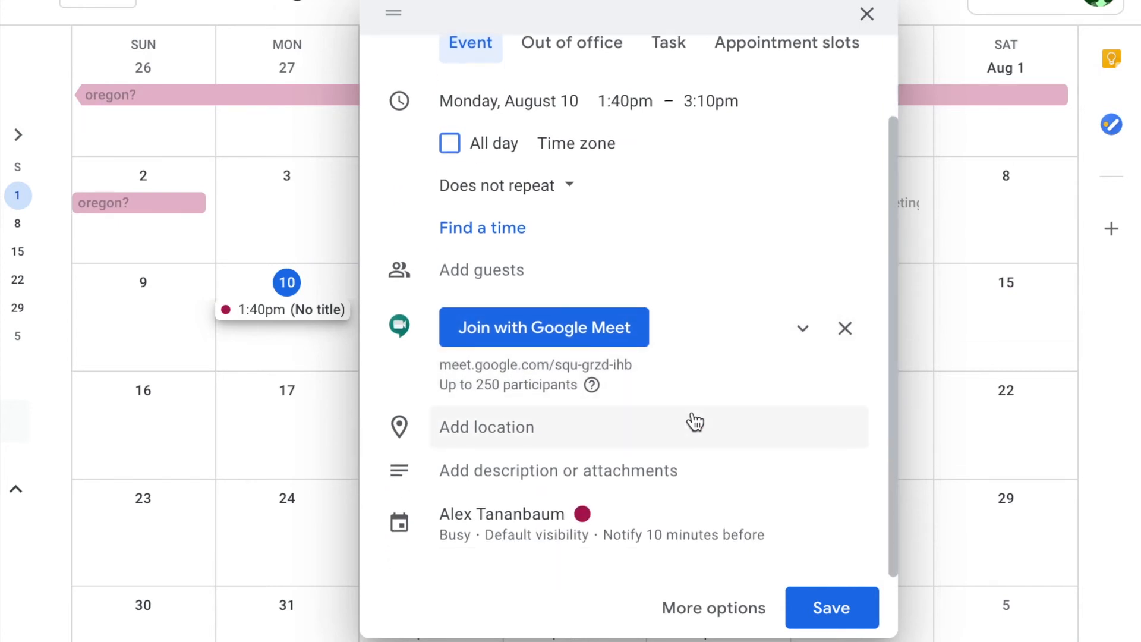
{"action": "scroll", "coordinate": [695, 422], "scroll_direction": "up", "scroll_amount": 2}
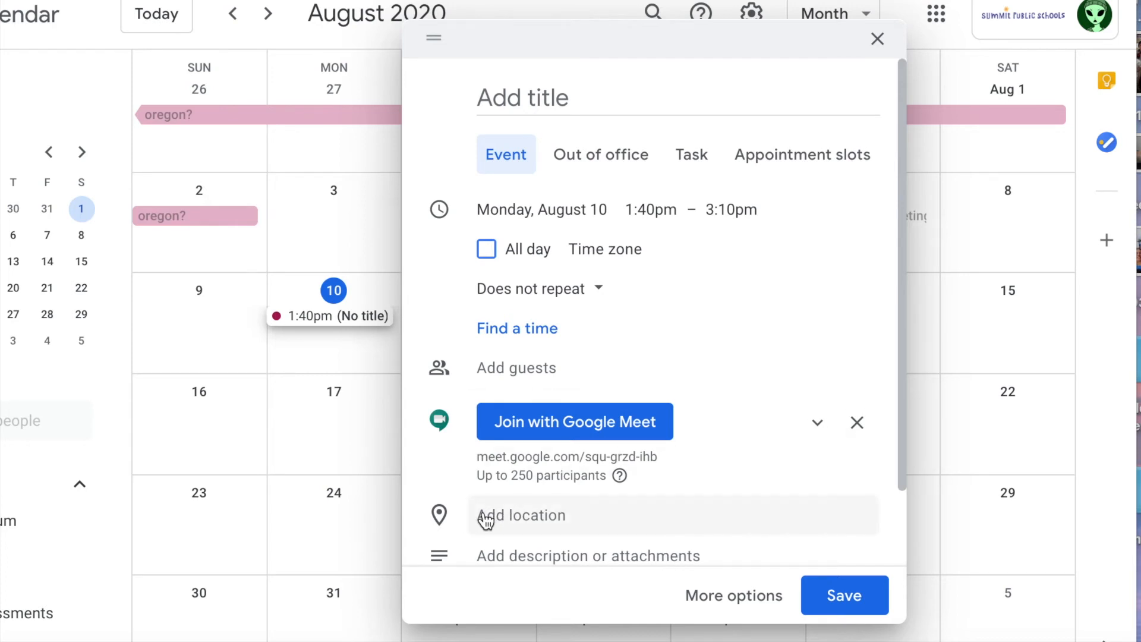
{"action": "scroll", "coordinate": [484, 517], "scroll_direction": "down", "scroll_amount": 2}
{"action": "scroll", "coordinate": [654, 416], "scroll_direction": "up", "scroll_amount": 2}
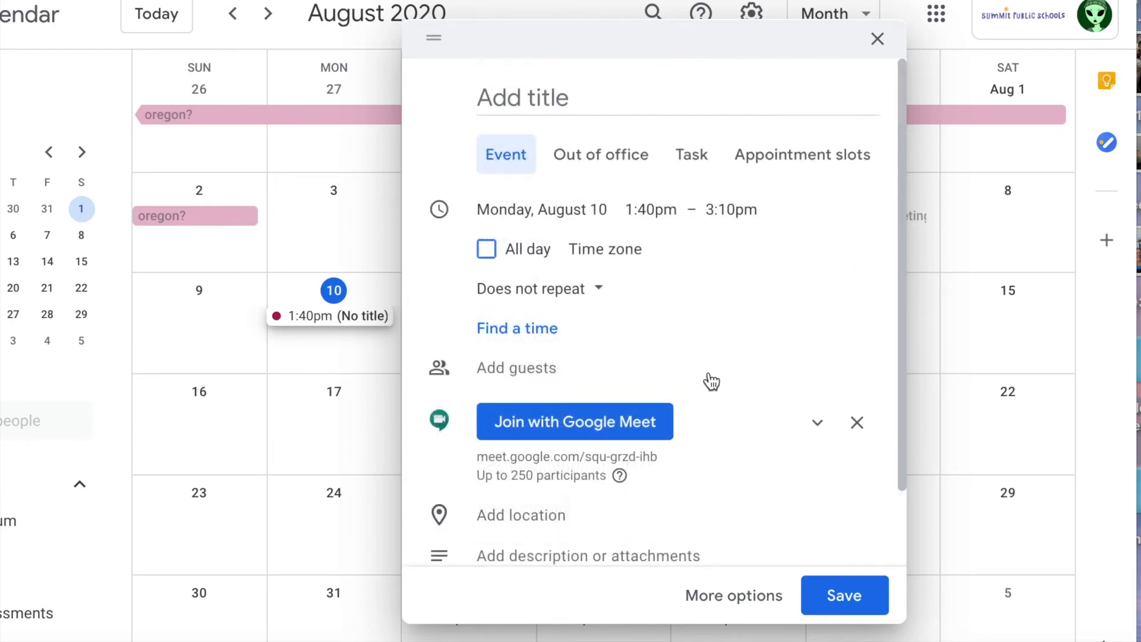
Step: Search the guests by the contact's first name and add the suggested Gmail contact to the event
{"action": "left_click", "coordinate": [675, 373]}
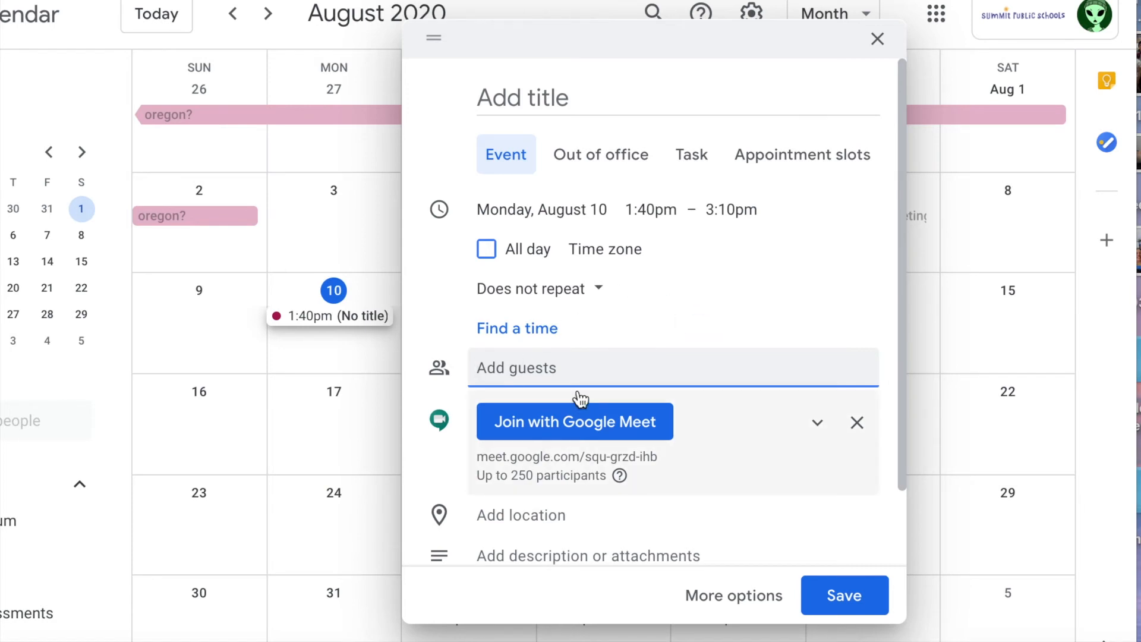
{"action": "type", "text": "alex"}
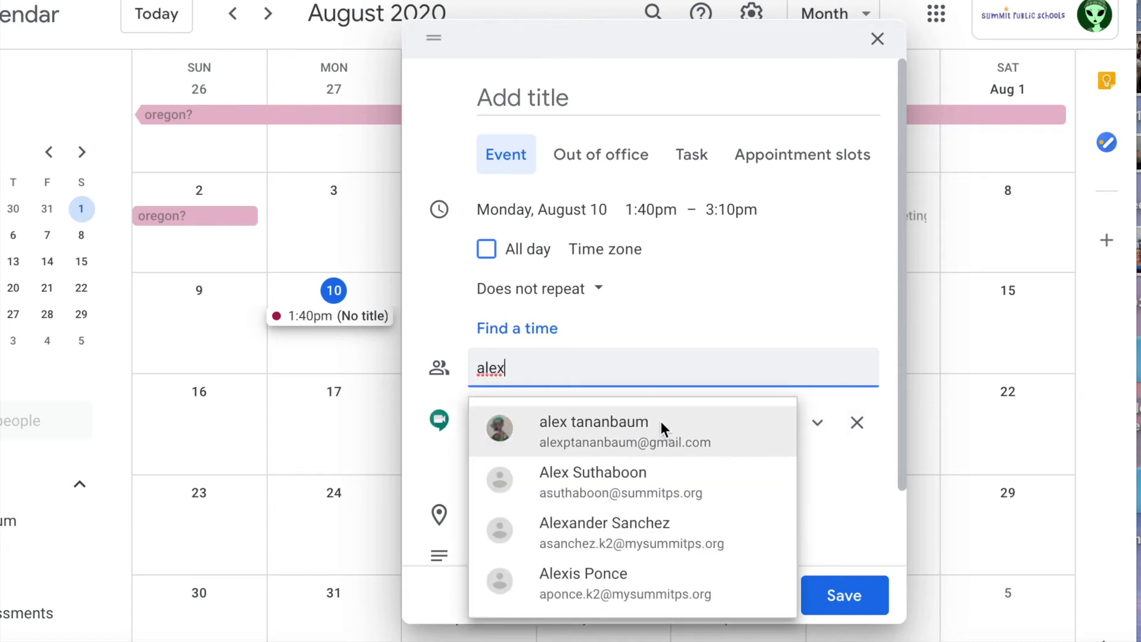
{"action": "left_click", "coordinate": [662, 422]}
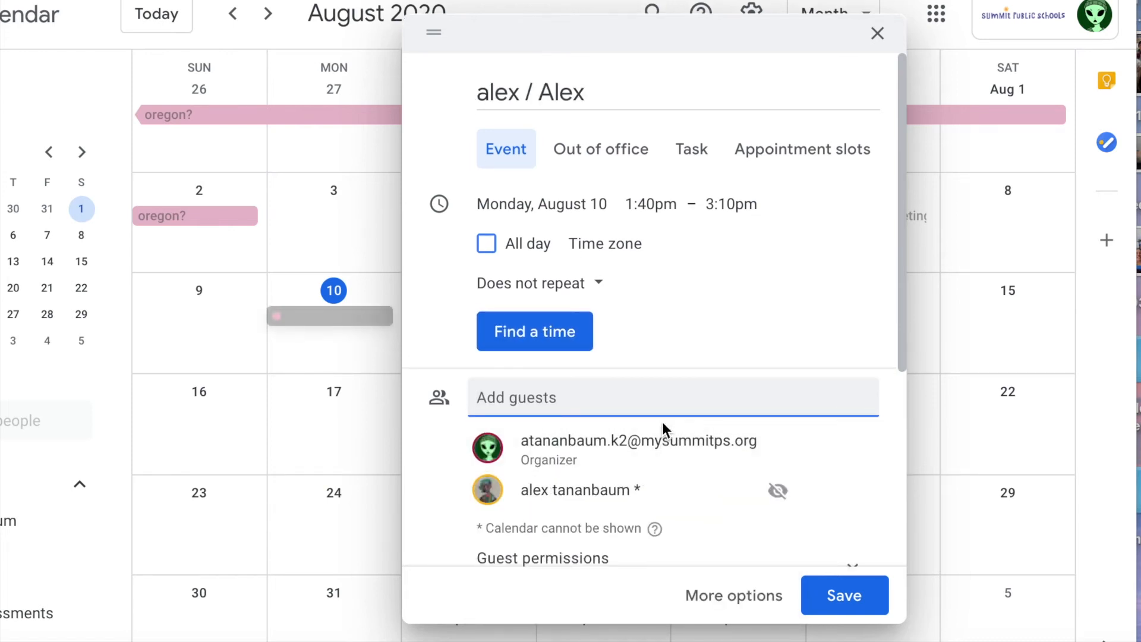
Step: Save the new event, sending invitation emails to its guests and approving the guest from outside the organization
{"action": "scroll", "coordinate": [662, 422], "scroll_direction": "down", "scroll_amount": 4}
{"action": "scroll", "coordinate": [663, 419], "scroll_direction": "up", "scroll_amount": 2}
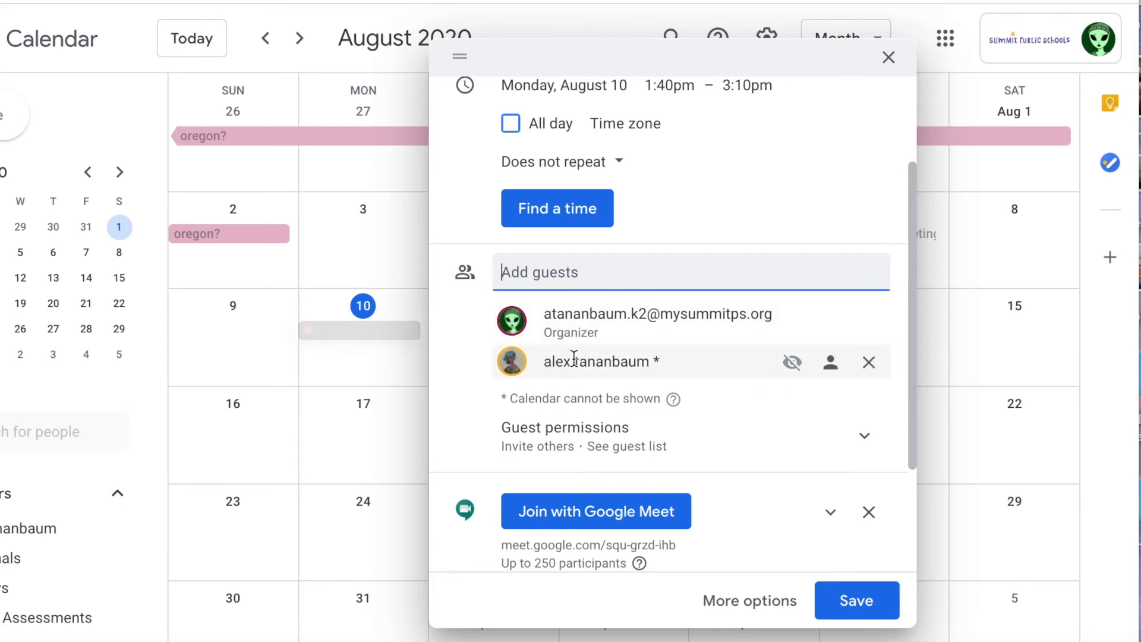
{"action": "left_click", "coordinate": [854, 600]}
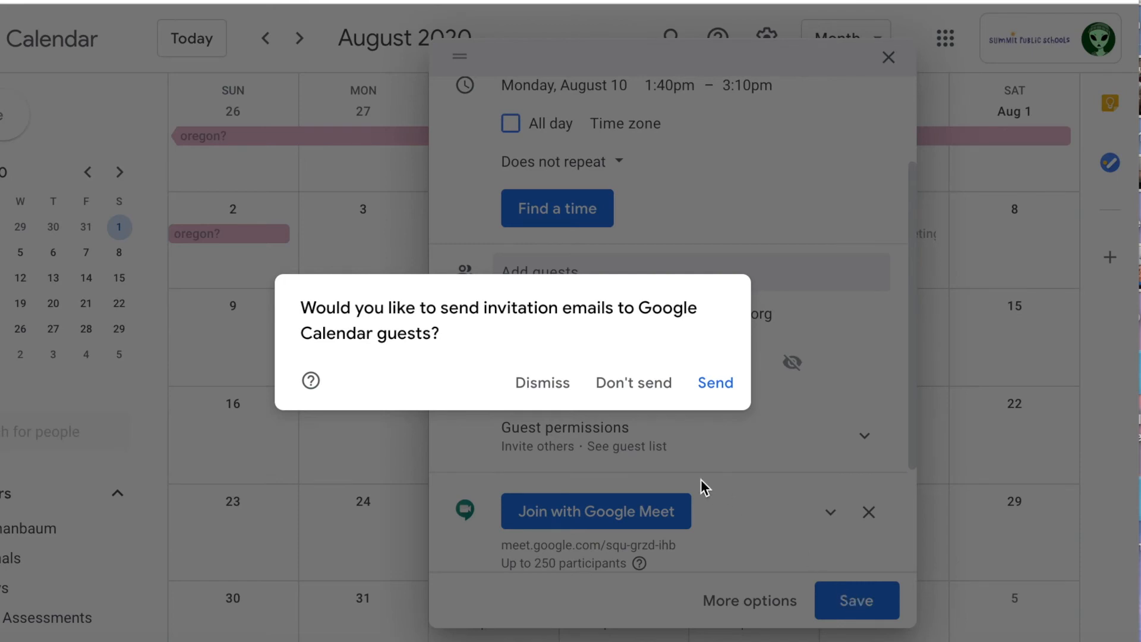
{"action": "left_click", "coordinate": [716, 386]}
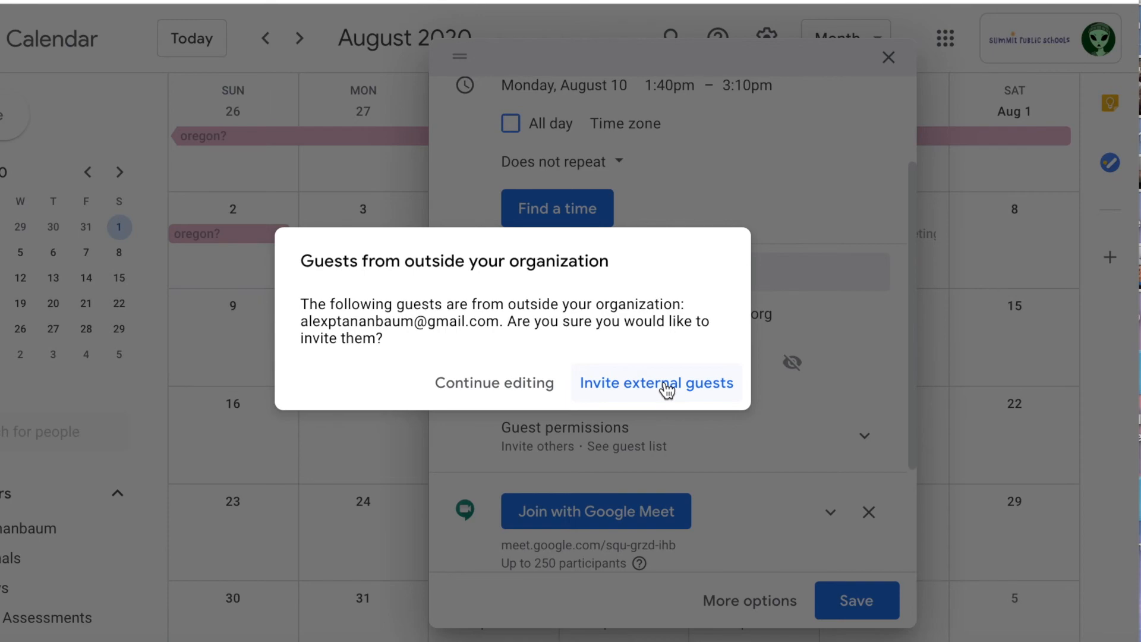
{"action": "left_click", "coordinate": [666, 386]}
Step: Rename the 1:40pm event on August 10 as "Event demo" and save it
{"action": "left_click", "coordinate": [357, 335]}
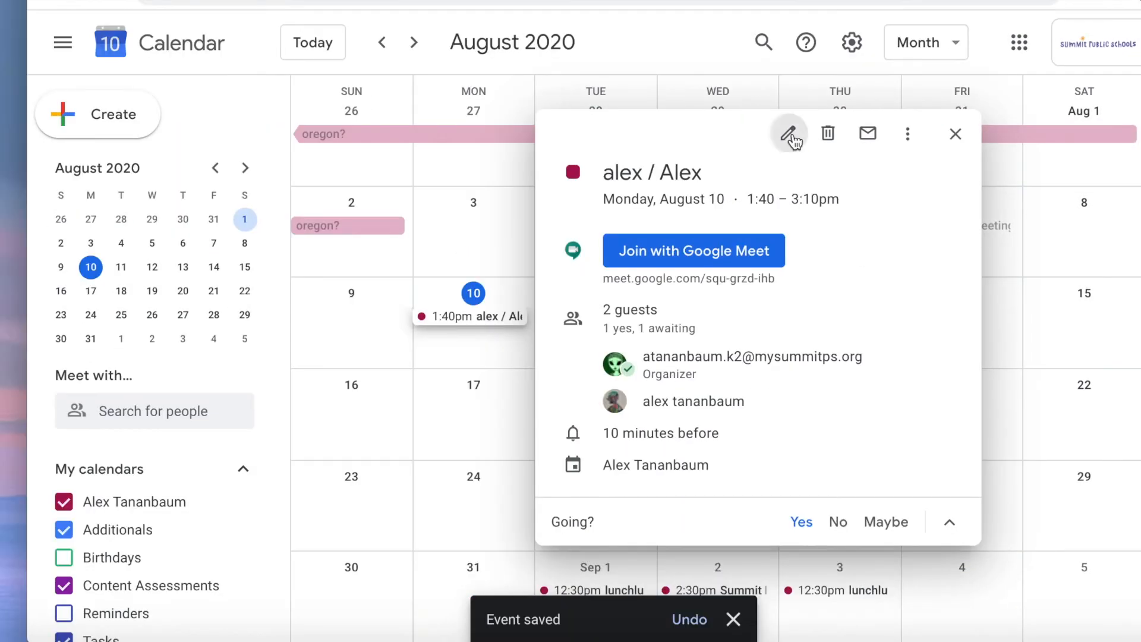
{"action": "left_click", "coordinate": [698, 135]}
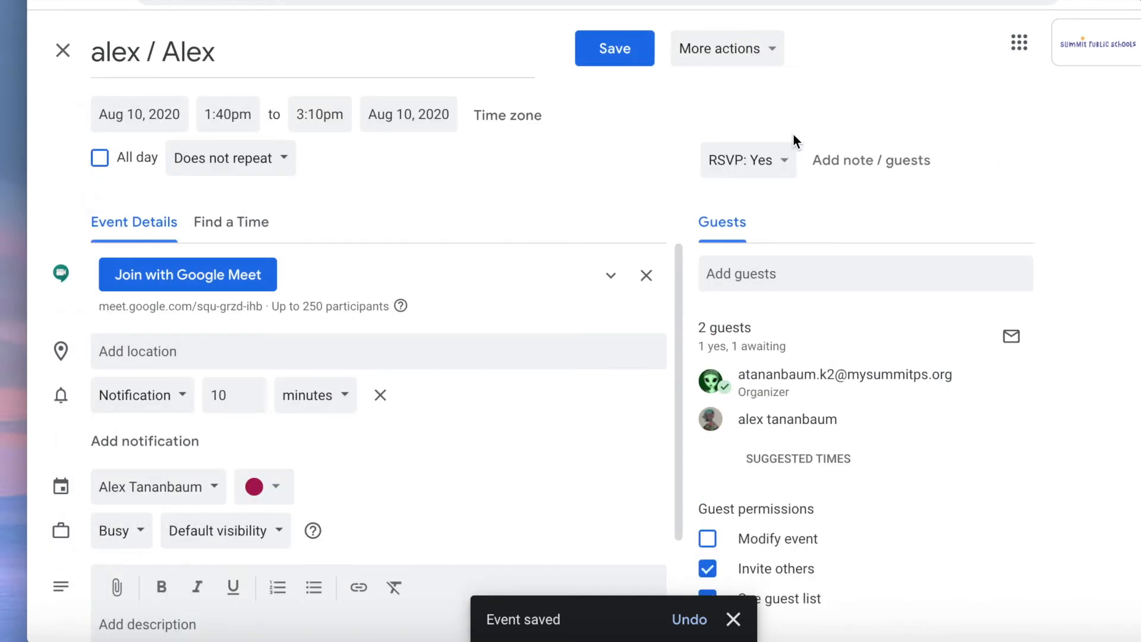
{"action": "triple_click", "coordinate": [436, 62]}
{"action": "key", "text": "BackSpace"}
{"action": "type", "text": "E"}
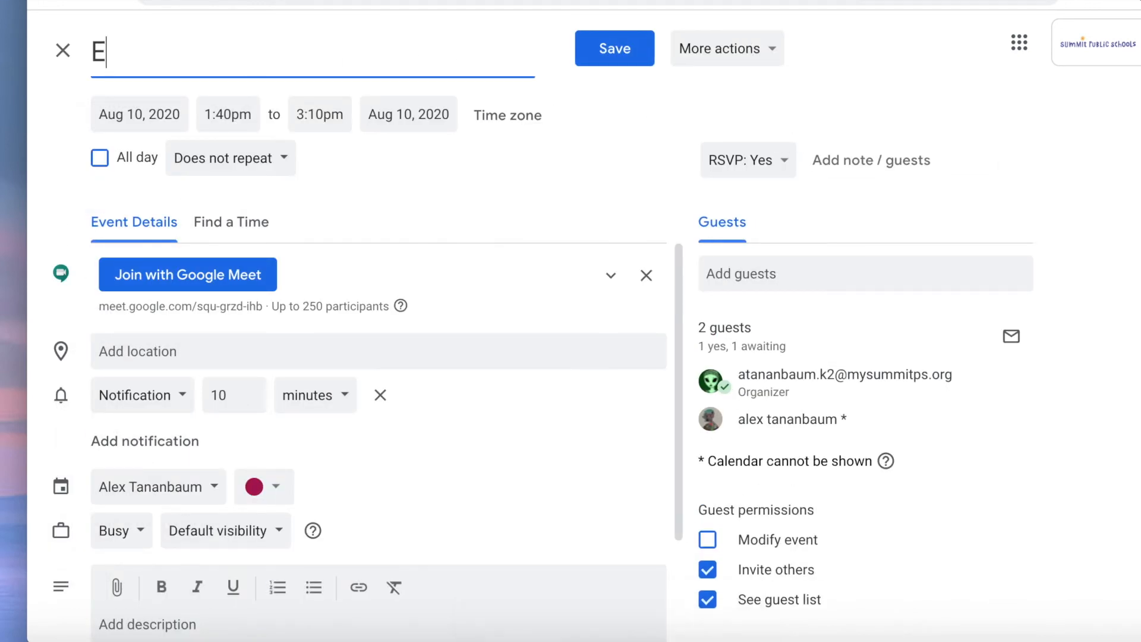
{"action": "type", "text": "vent demo"}
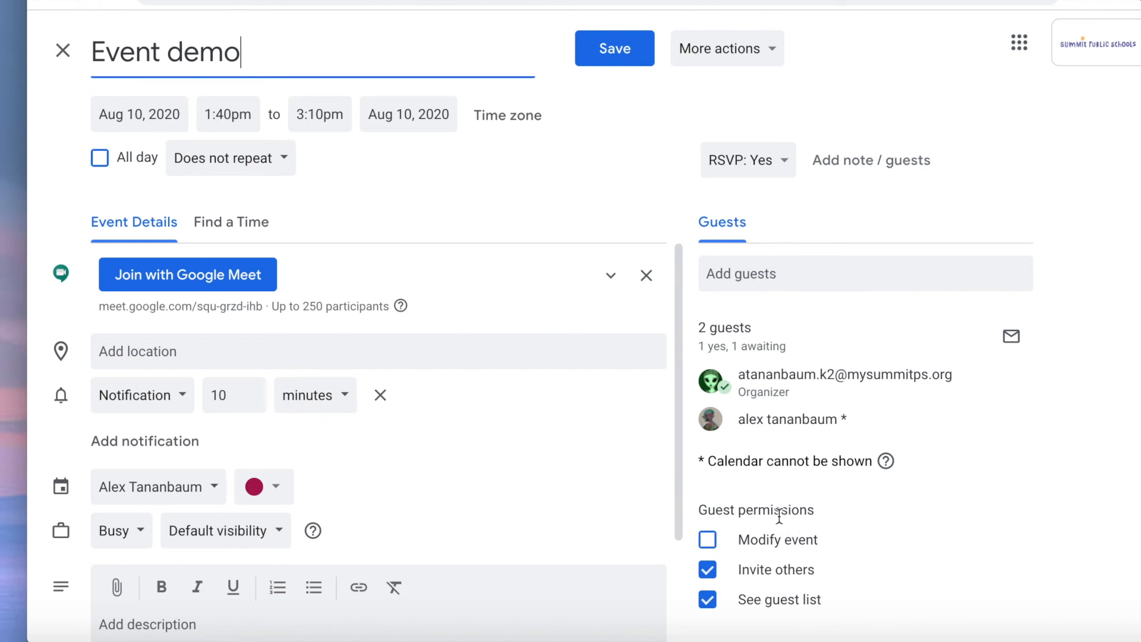
{"action": "left_click", "coordinate": [614, 54]}
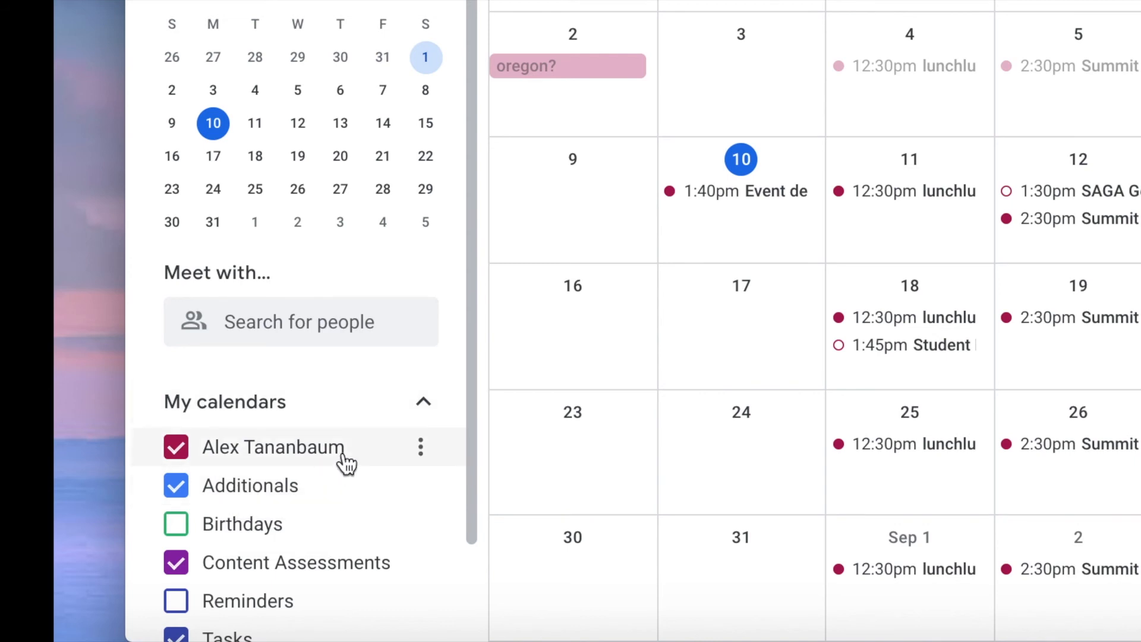
Step: Try dark green as the personal calendar's colour, then restore its original dark red
{"action": "left_click", "coordinate": [420, 448]}
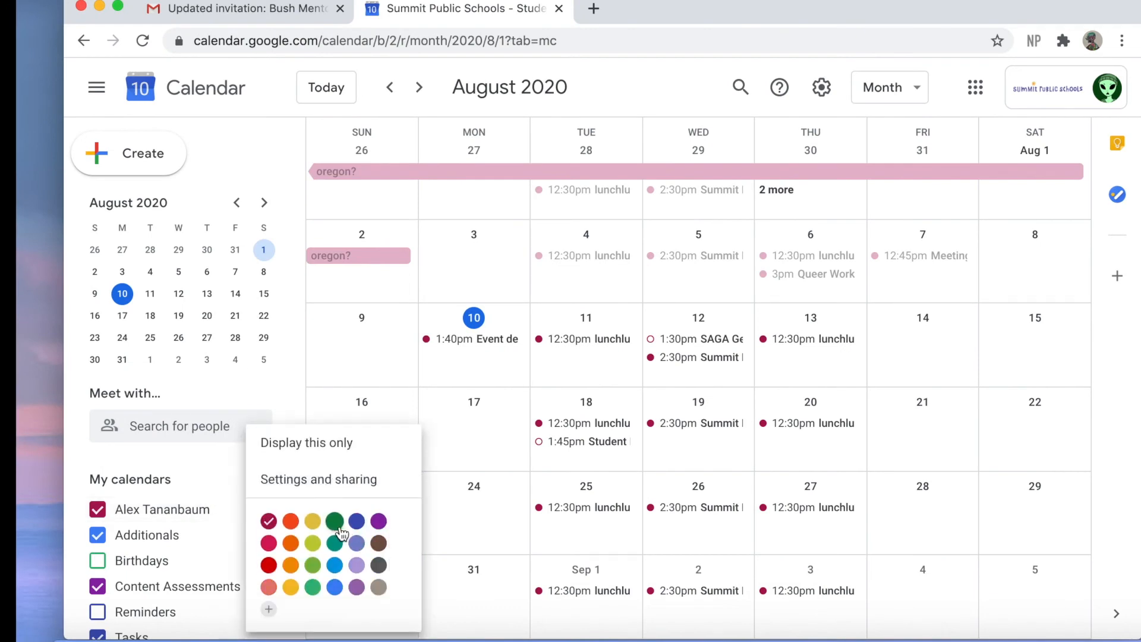
{"action": "left_click", "coordinate": [338, 526]}
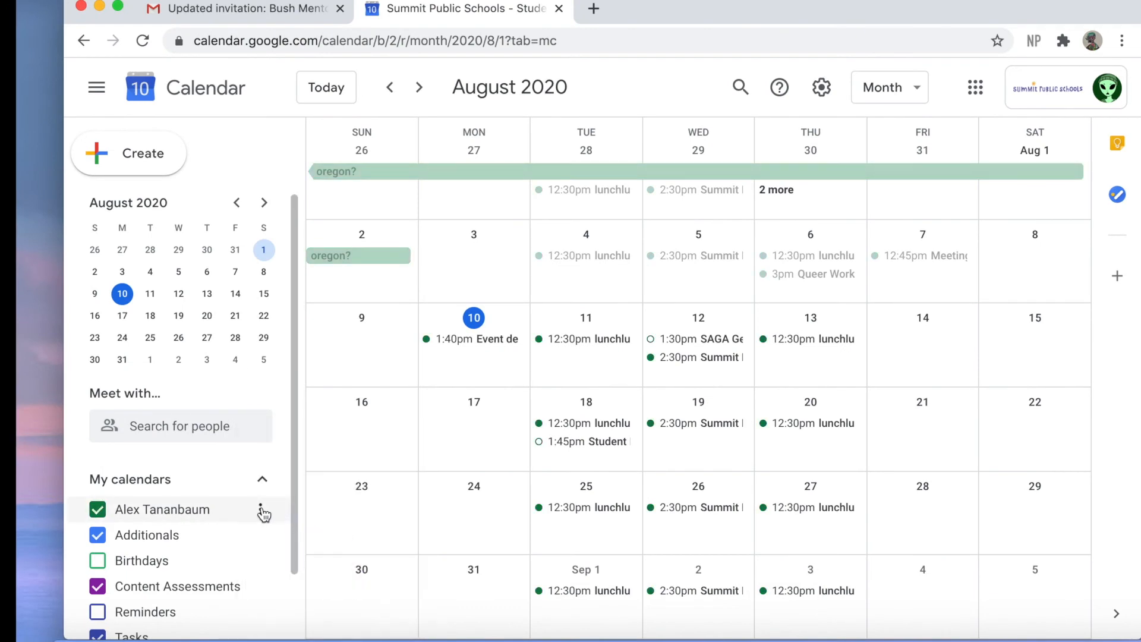
{"action": "left_click", "coordinate": [262, 512]}
{"action": "left_click", "coordinate": [266, 527]}
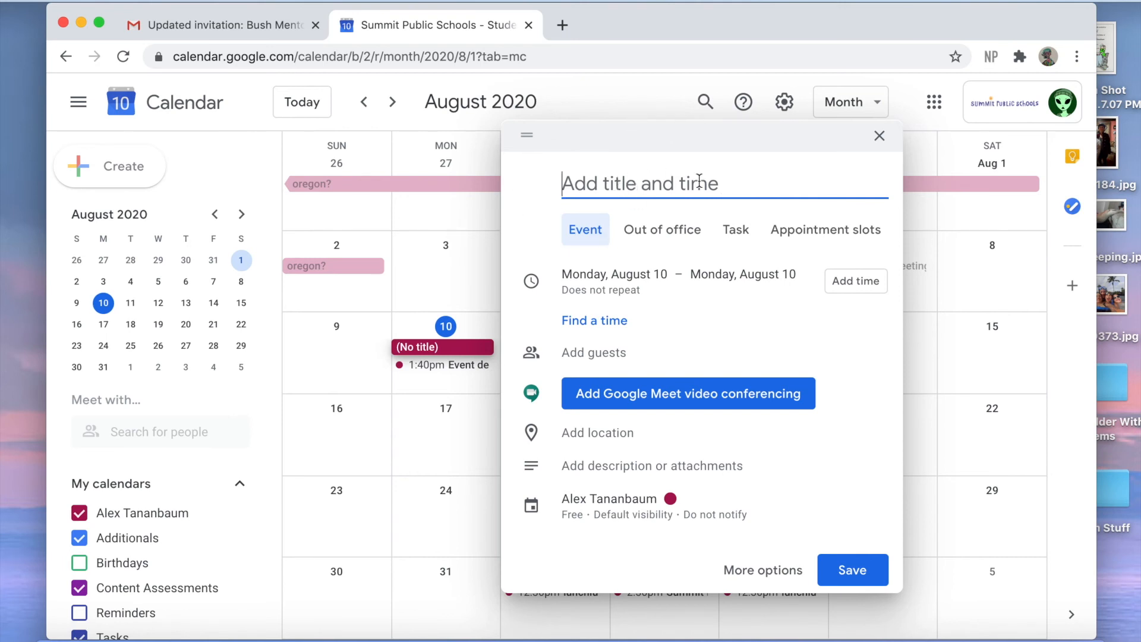
Step: Create a task titled "Finish filming video" for August 10 at 2:00pm, not all day, with the description "I want to finish this"
{"action": "left_click", "coordinate": [732, 238]}
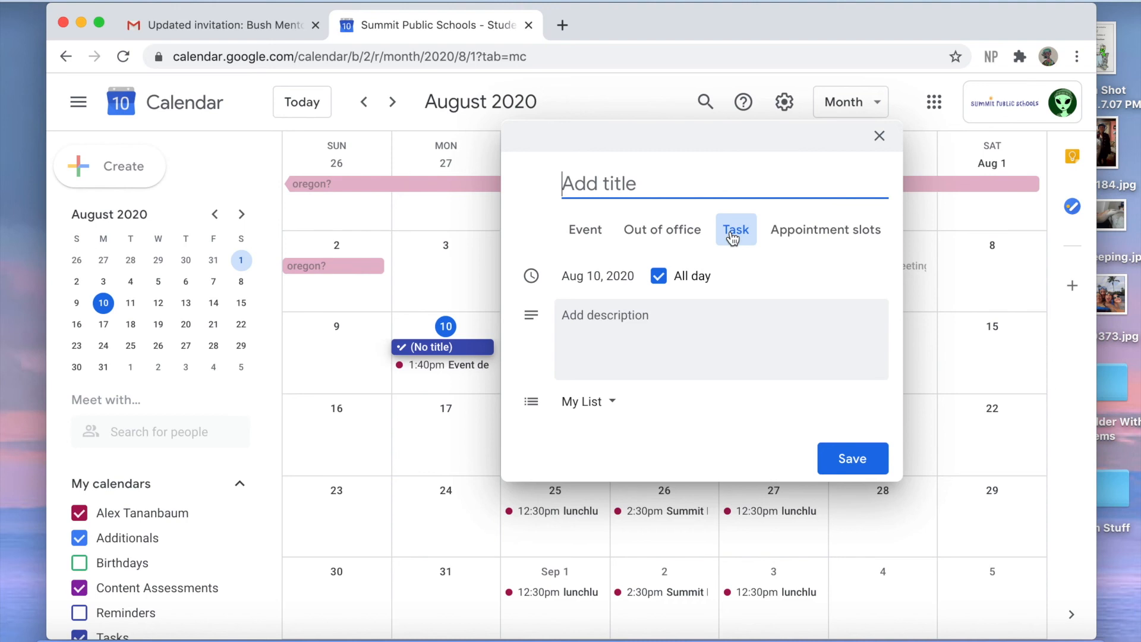
{"action": "type", "text": "Finish filming video"}
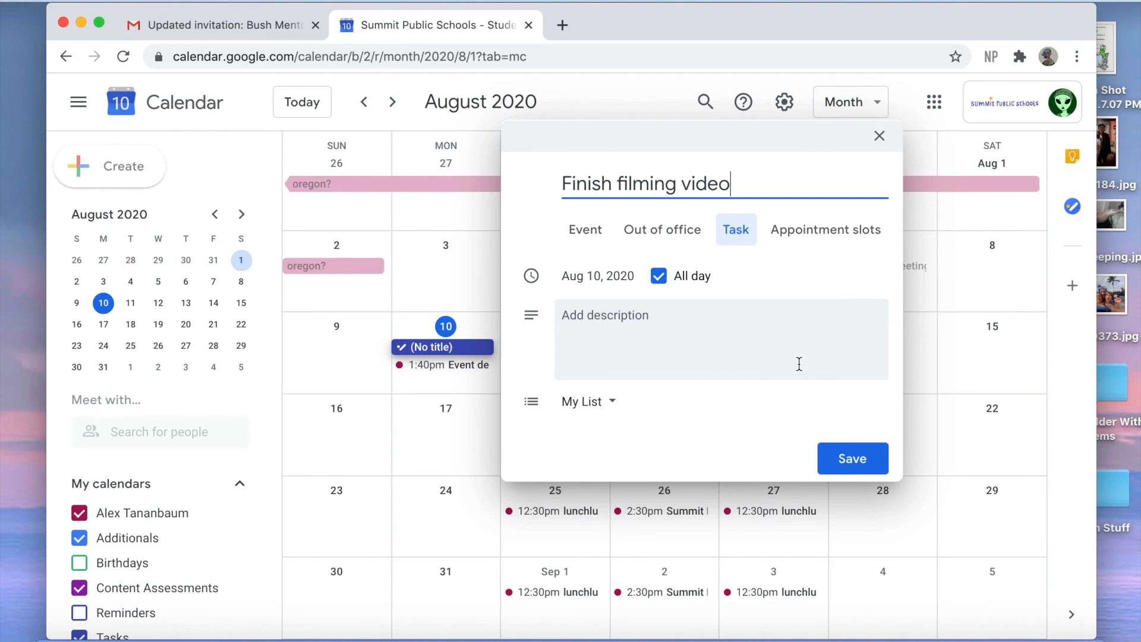
{"action": "left_click", "coordinate": [658, 275]}
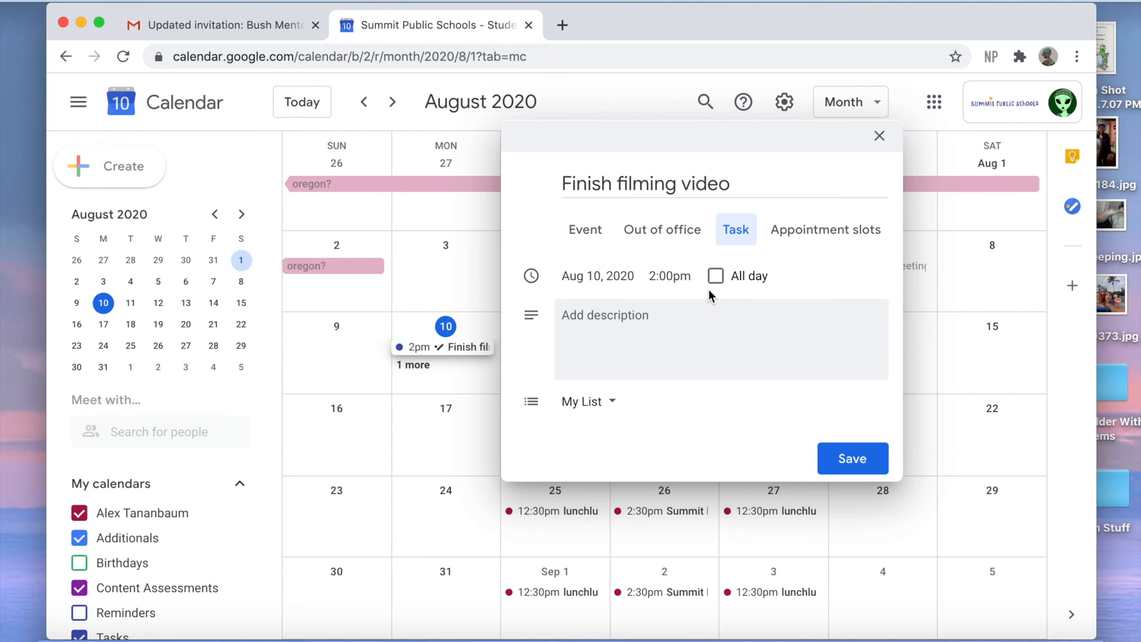
{"action": "left_click", "coordinate": [653, 342]}
{"action": "type", "text": "I want to fini"}
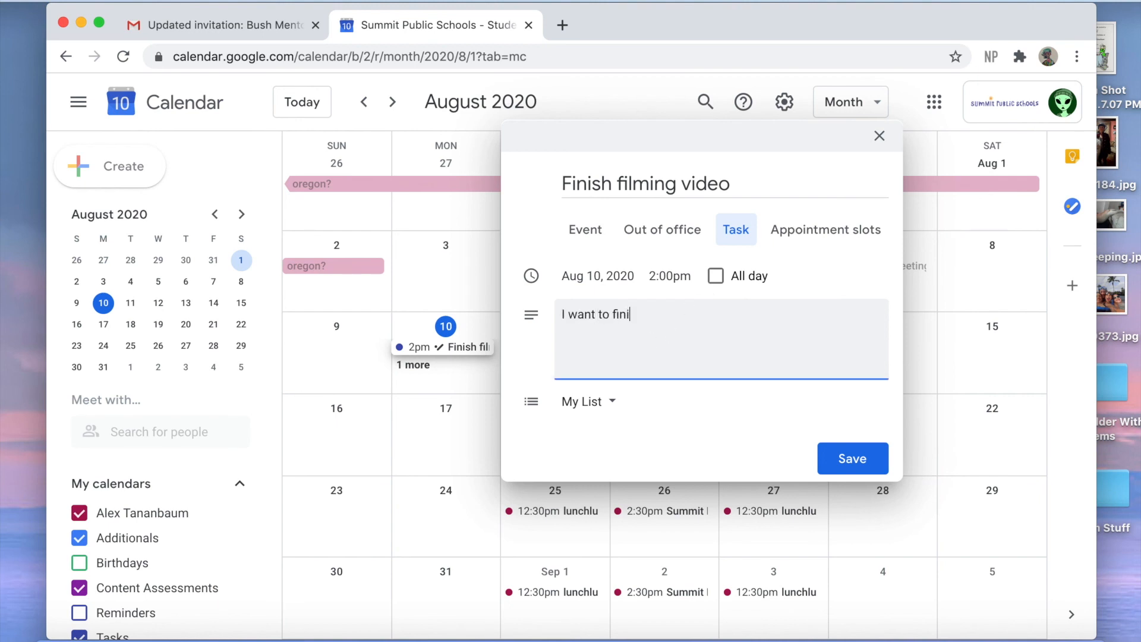
{"action": "type", "text": "sh this"}
{"action": "left_click", "coordinate": [856, 459]}
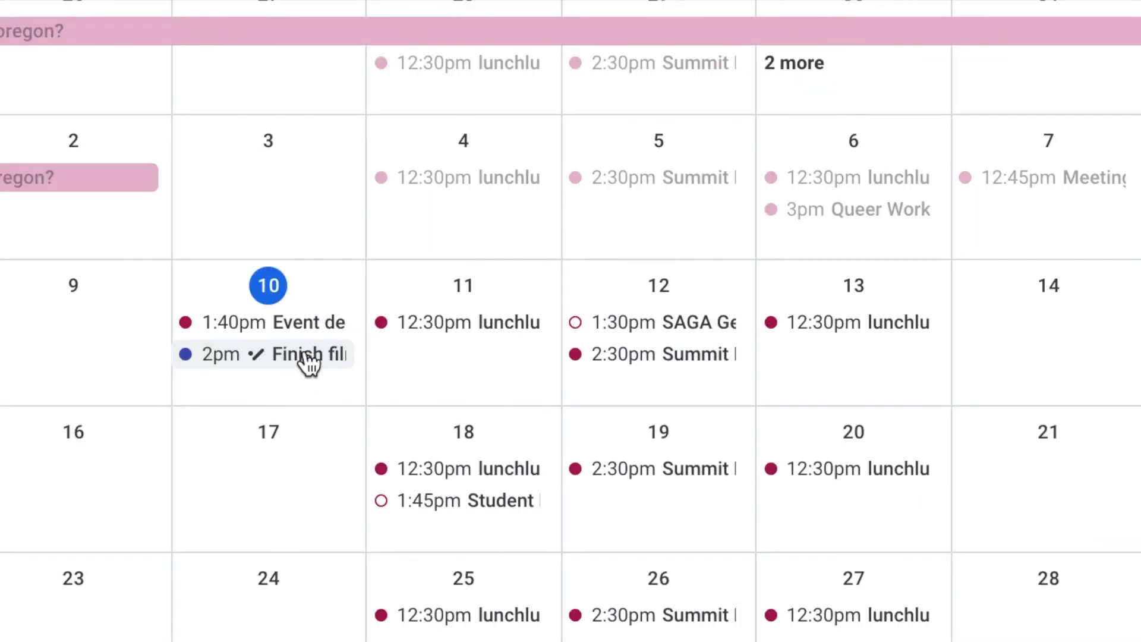
Step: Mark the "Finish filming video" task on August 10 as complete and close its details
{"action": "left_click", "coordinate": [308, 361]}
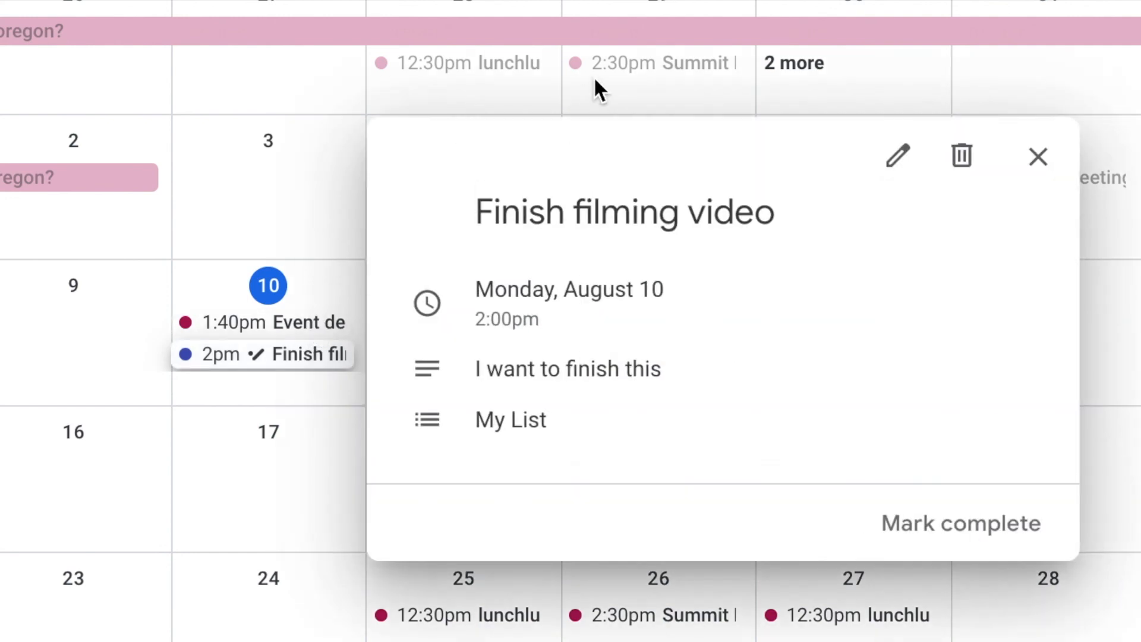
{"action": "left_click", "coordinate": [969, 525]}
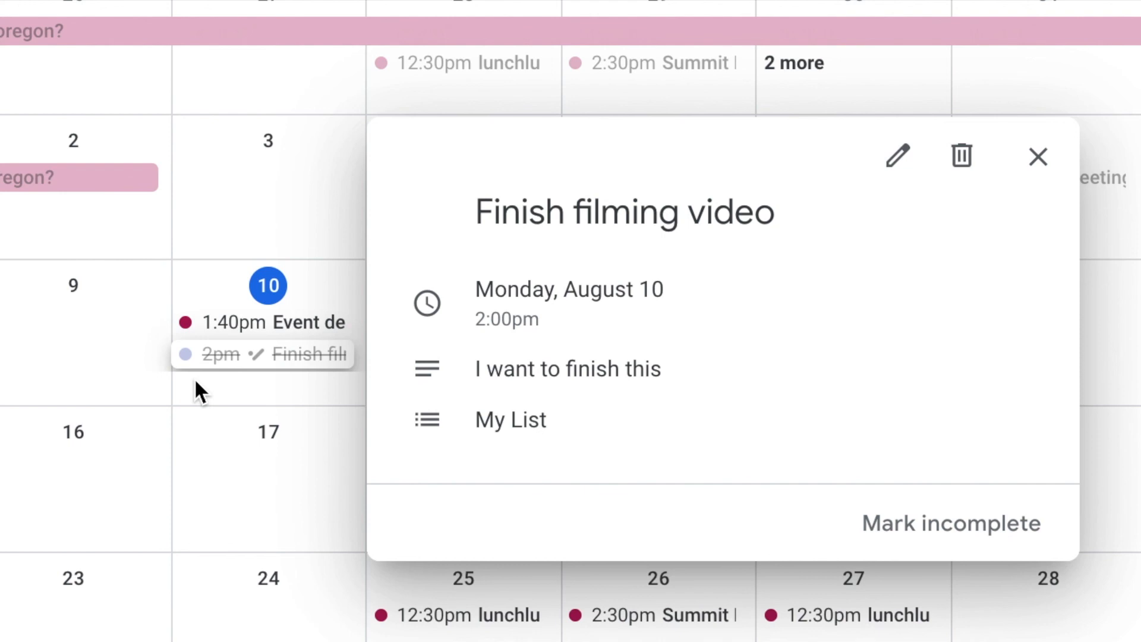
{"action": "key", "text": "Escape"}
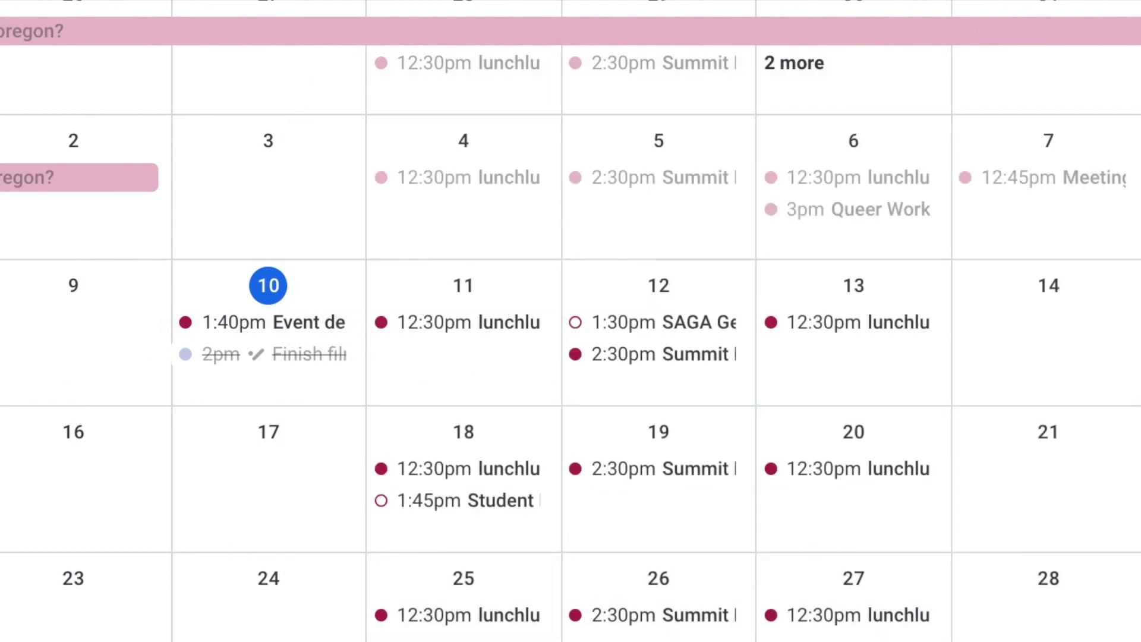